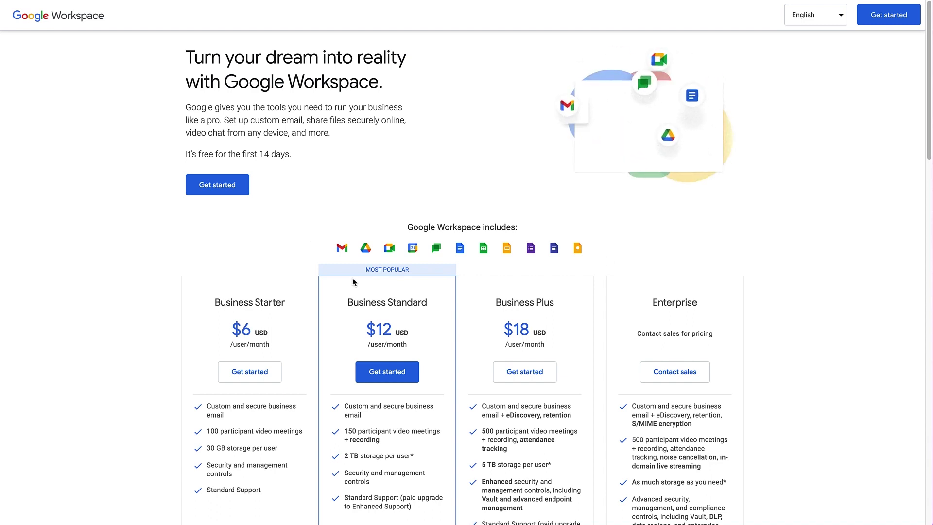
# Step: Scroll down to show the plan cards with storage per user: 30 GB Starter, 2 TB Standard, 5 TB Plus
pyautogui.moveTo(337, 258)
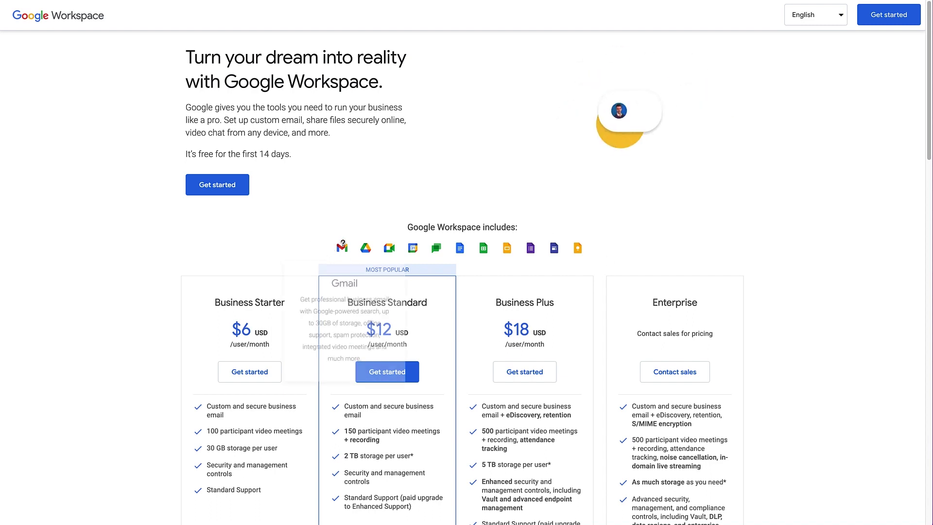
pyautogui.moveTo(387, 248)
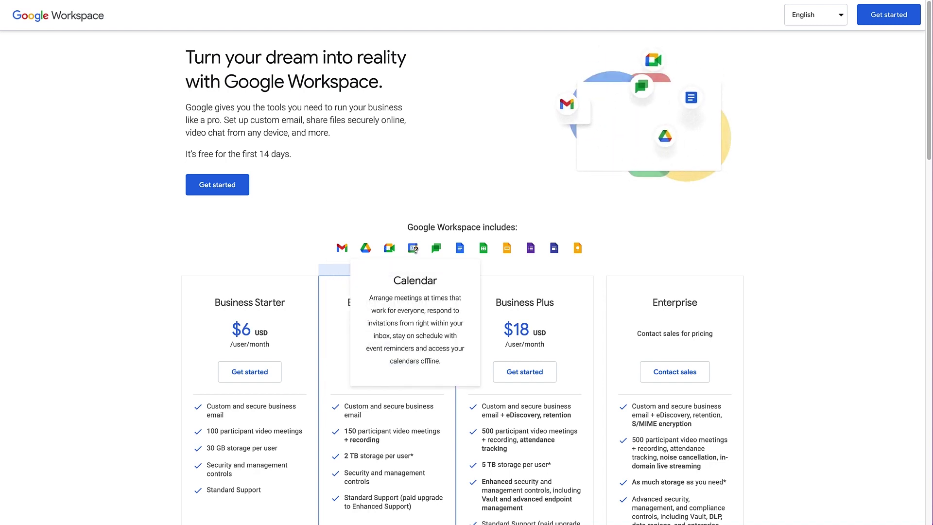
pyautogui.moveTo(929, 86); pyautogui.dragTo(926, 135)
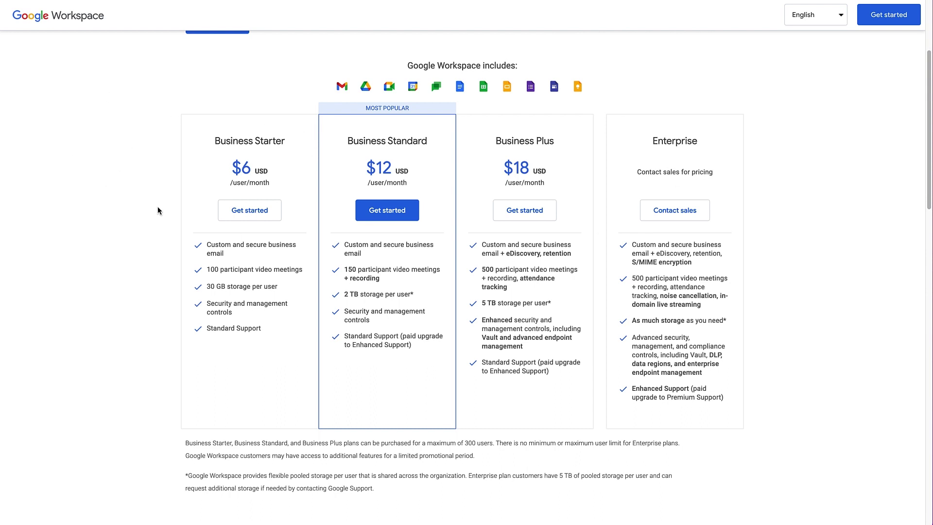
# Step: Start a Business Starter signup with business name 'Start A WP Site' and 'Just you' as employees
pyautogui.click(250, 216)
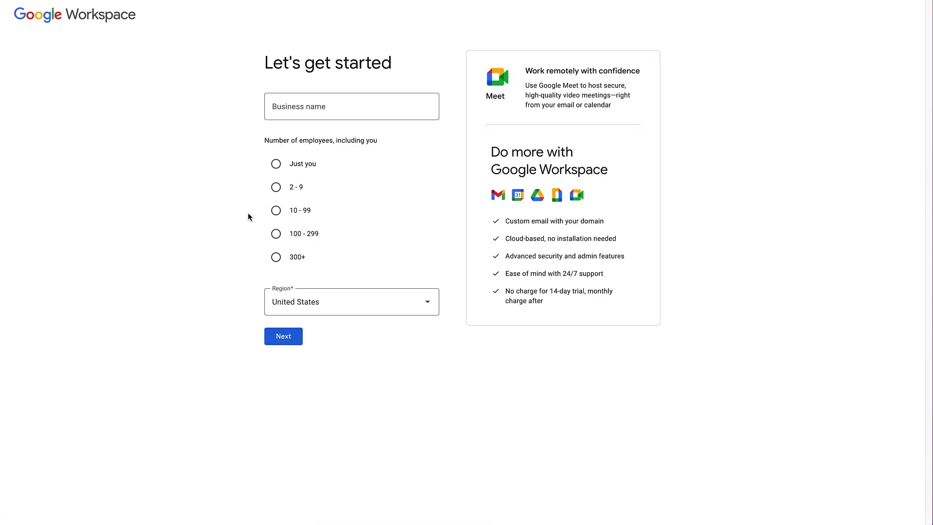
pyautogui.click(289, 110)
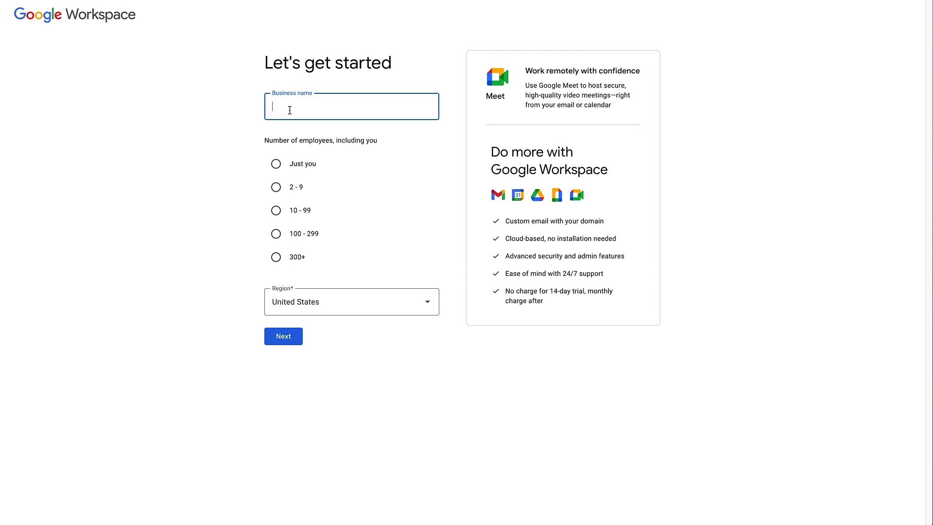
pyautogui.write('Start A WP Site')
pyautogui.click(254, 146)
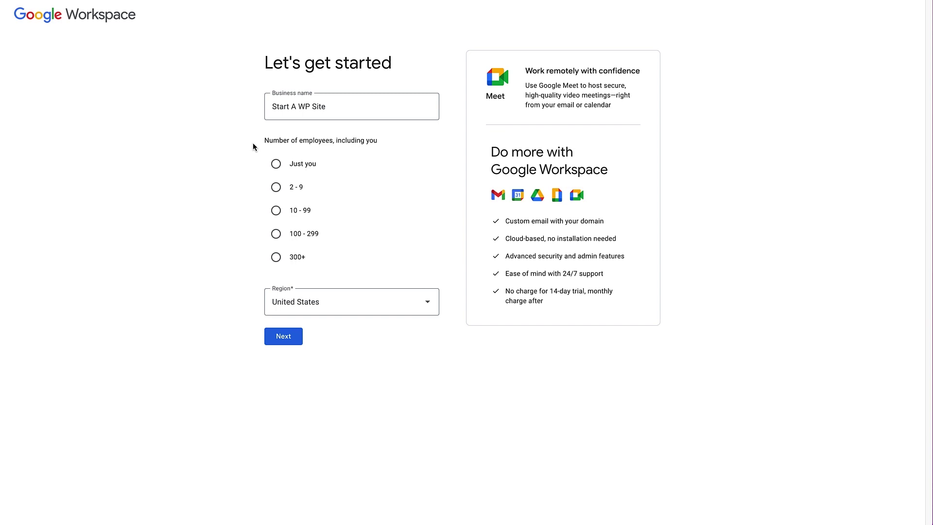
pyautogui.click(276, 165)
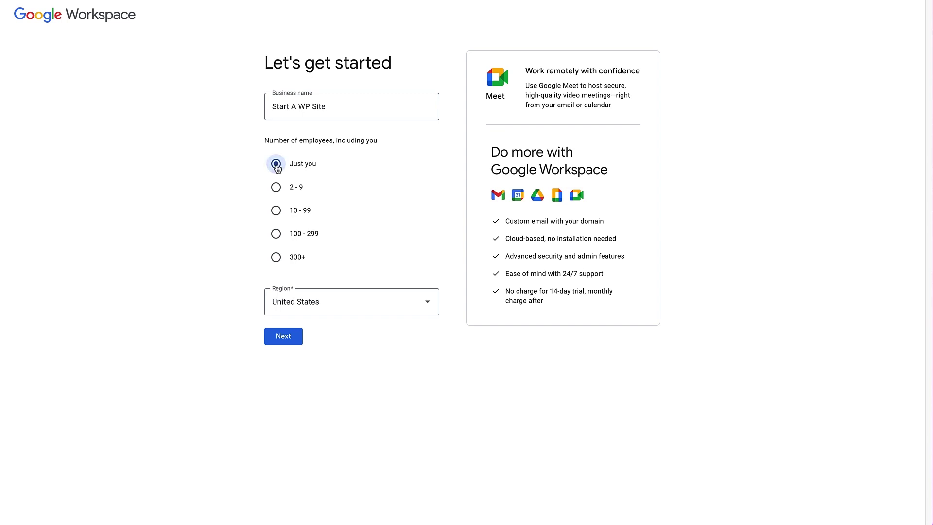
pyautogui.click(287, 336)
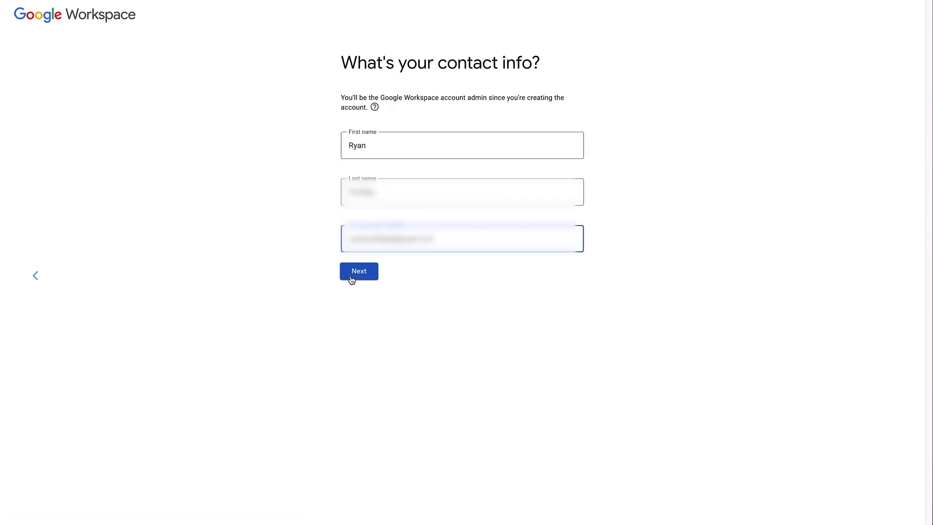
# Step: Submit the admin's name and current e-mail to reach the domain question
pyautogui.click(353, 275)
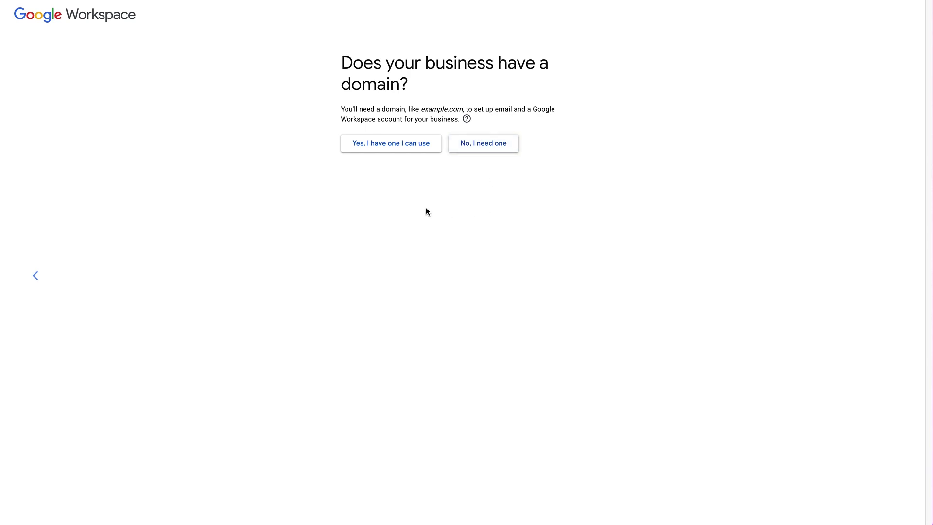
# Step: Use the existing domain startawpsite.com for the account and decline the user education tips
pyautogui.click(395, 144)
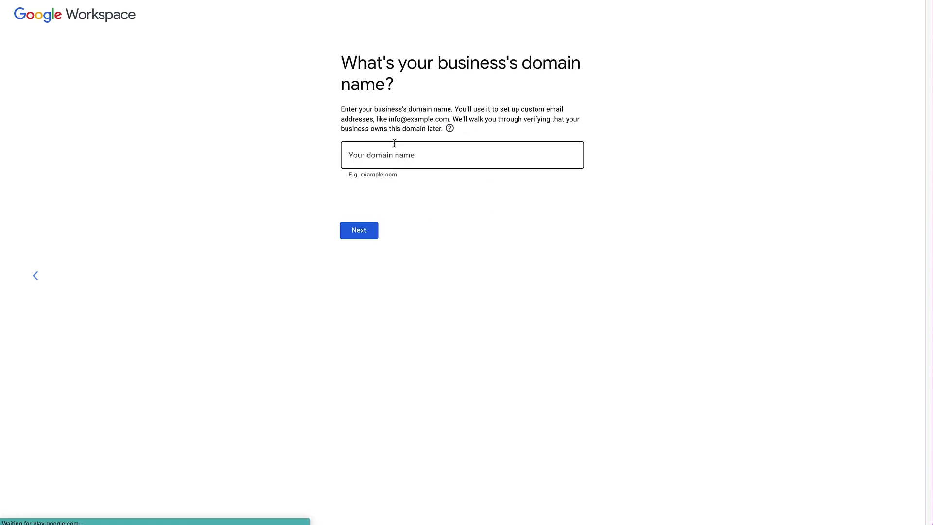
pyautogui.click(365, 157)
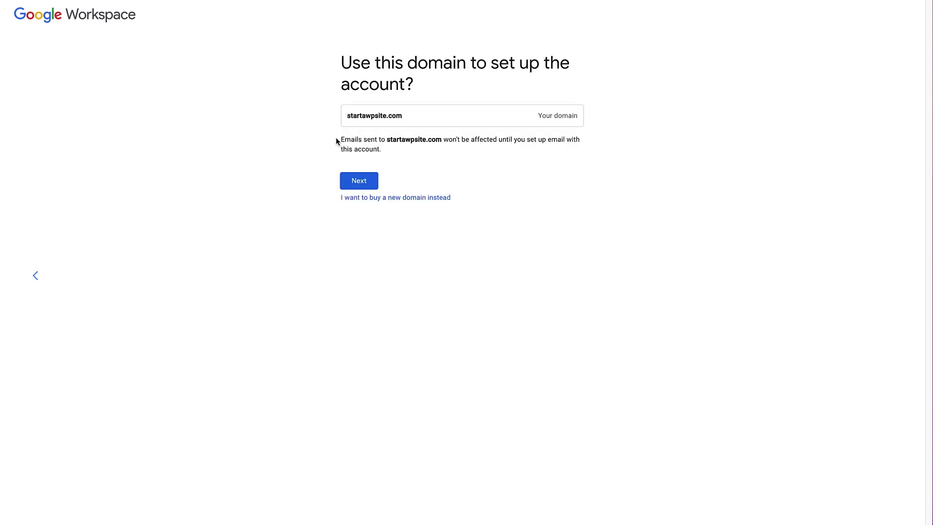
pyautogui.click(354, 184)
pyautogui.click(408, 136)
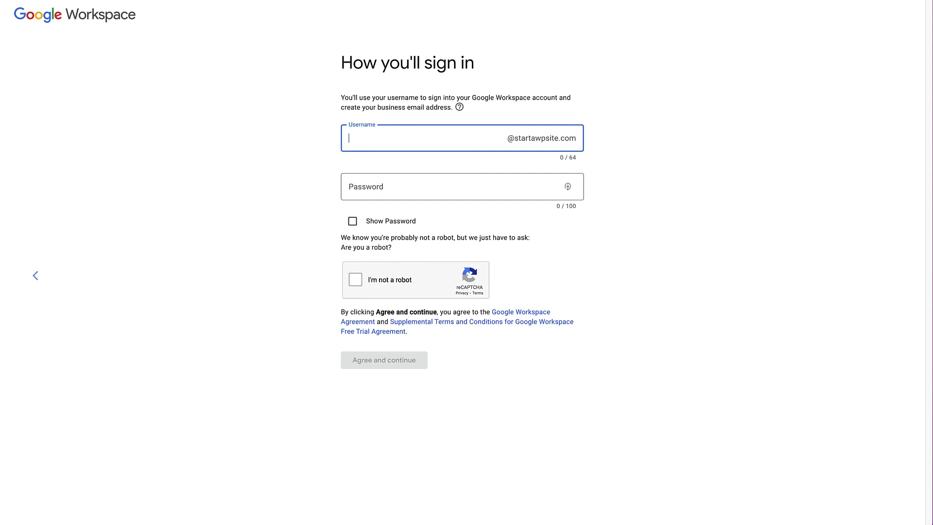
# Step: Enter the admin username and a pasted password, pass the robot check, and agree to the terms
pyautogui.write('ryan')
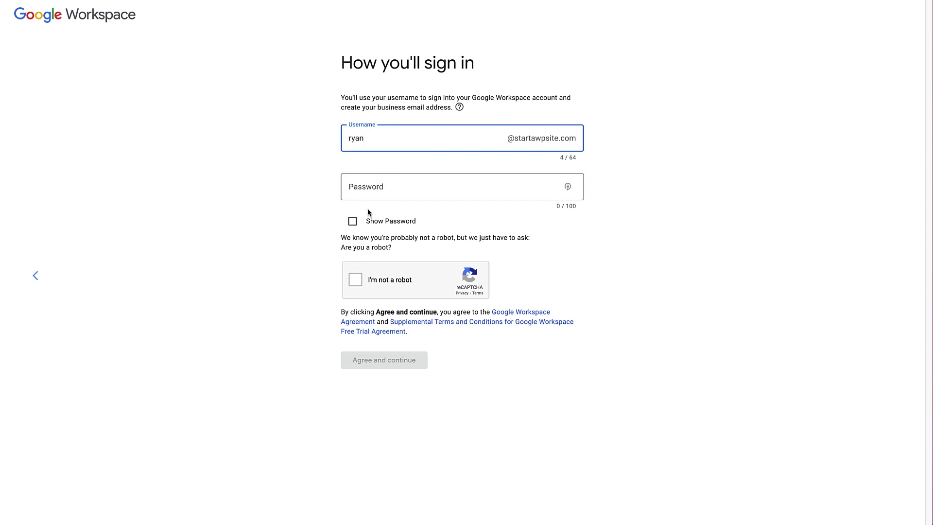
pyautogui.click(387, 187)
pyautogui.hotkey('ctrl', 'v')
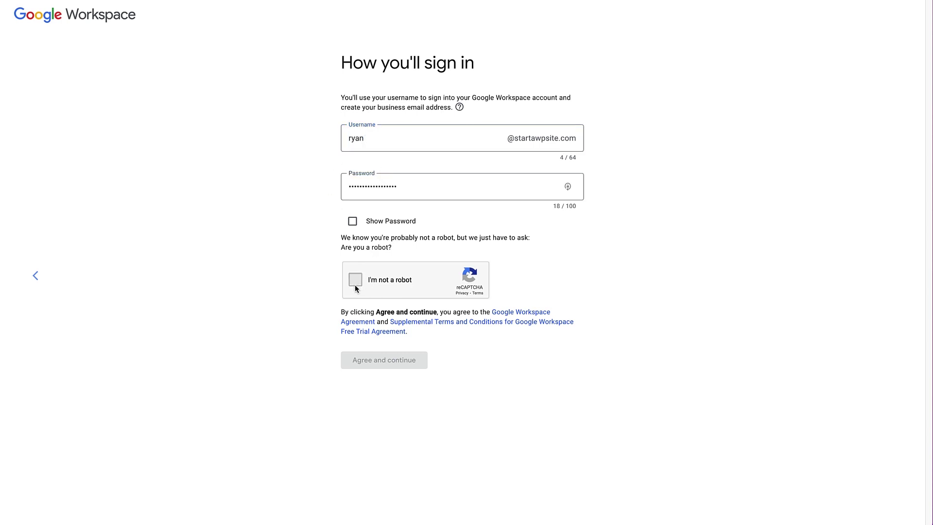
pyautogui.click(355, 286)
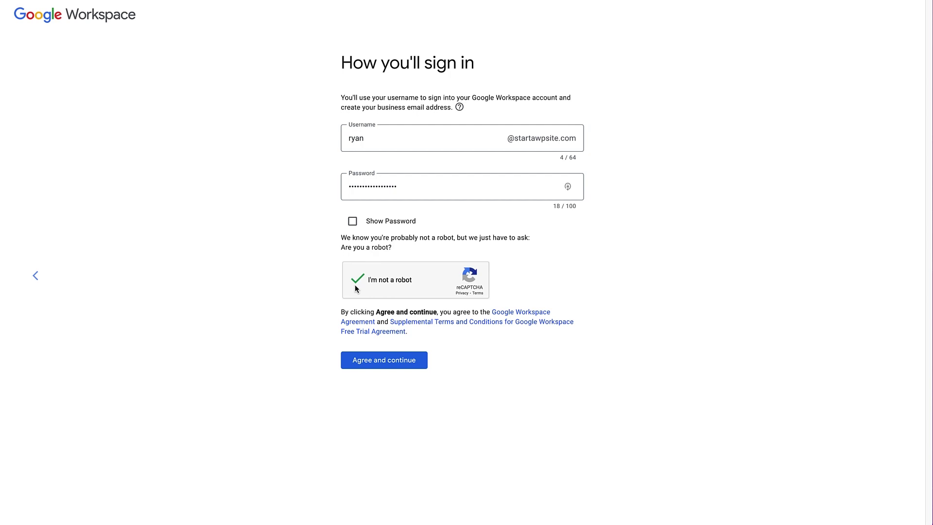
pyautogui.click(389, 365)
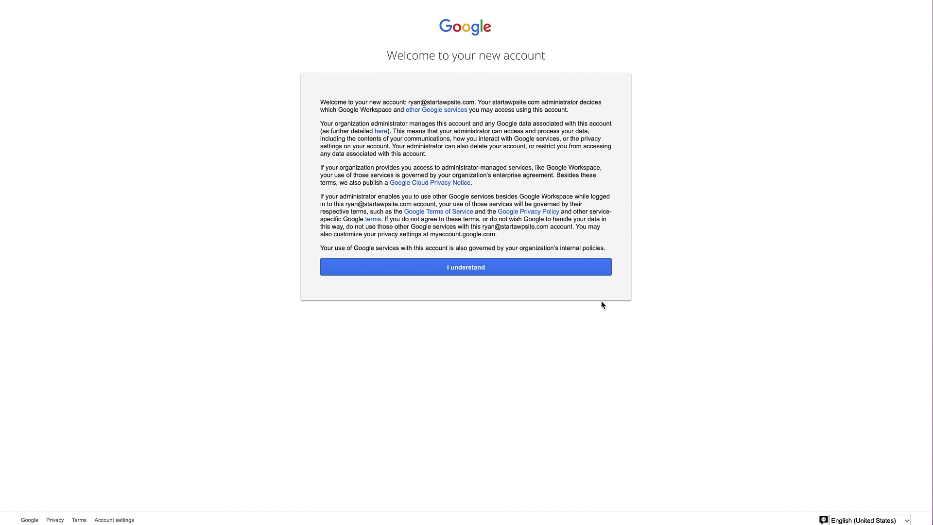
# Step: Acknowledge the new-account notice and accept the Business Starter Flexible Plan
pyautogui.click(466, 270)
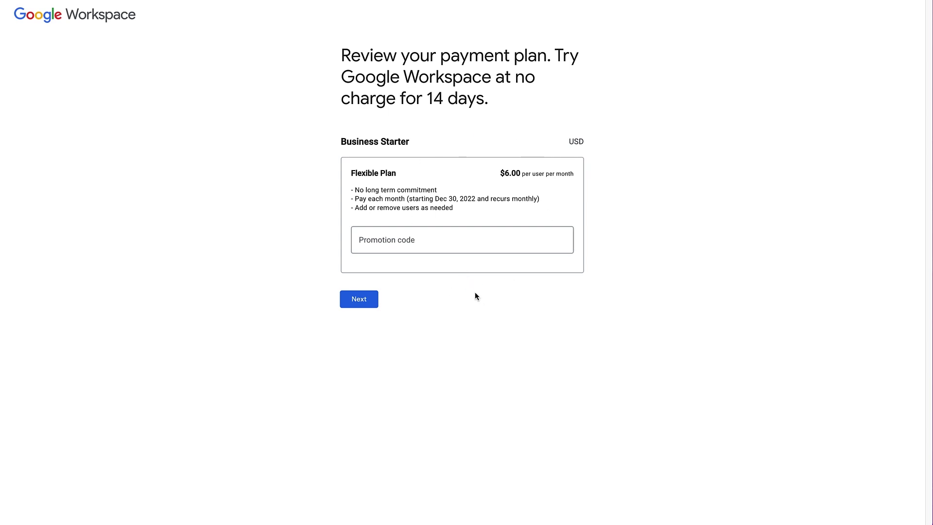
pyautogui.click(361, 300)
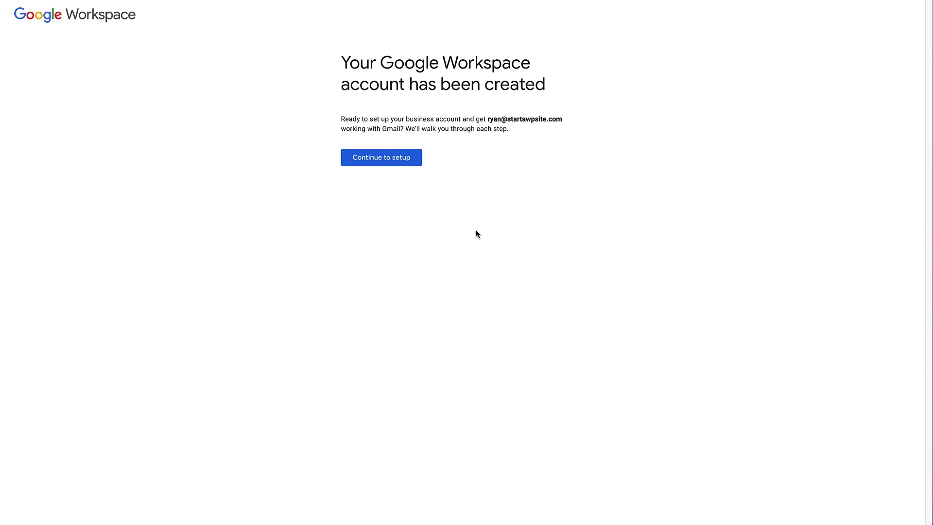
# Step: Sign in to the Admin console with the new admin username and password
pyautogui.click(389, 161)
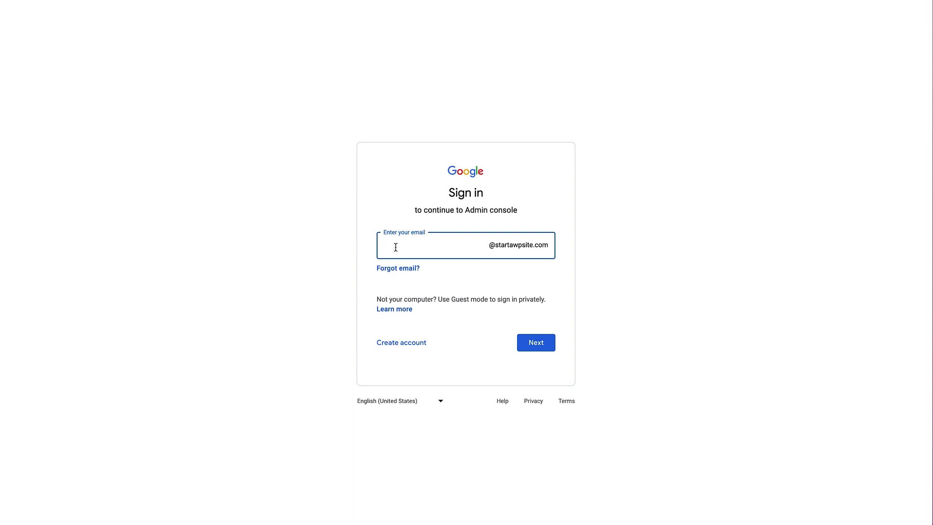
pyautogui.write('ryan')
pyautogui.click(535, 346)
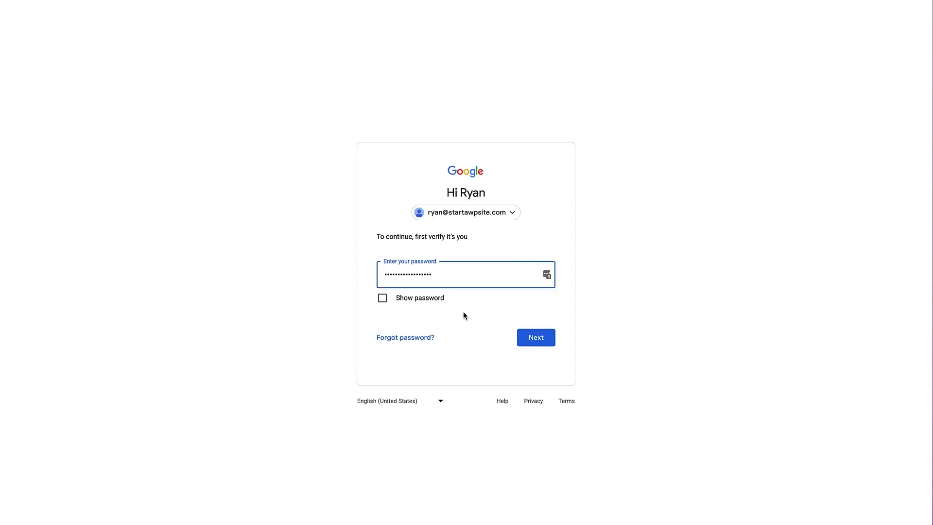
pyautogui.click(539, 340)
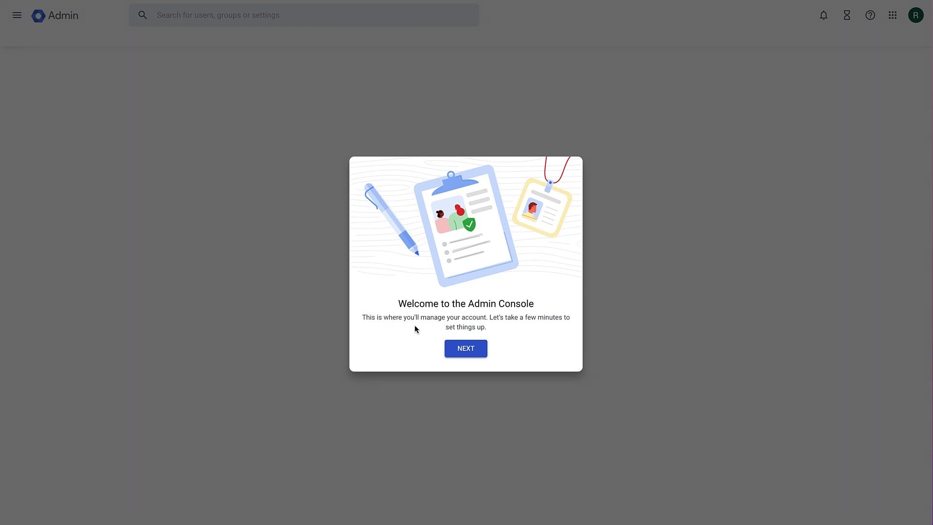
# Step: Step through the Admin console welcome tour's account and Gmail cards until the overlay closes
pyautogui.click(466, 348)
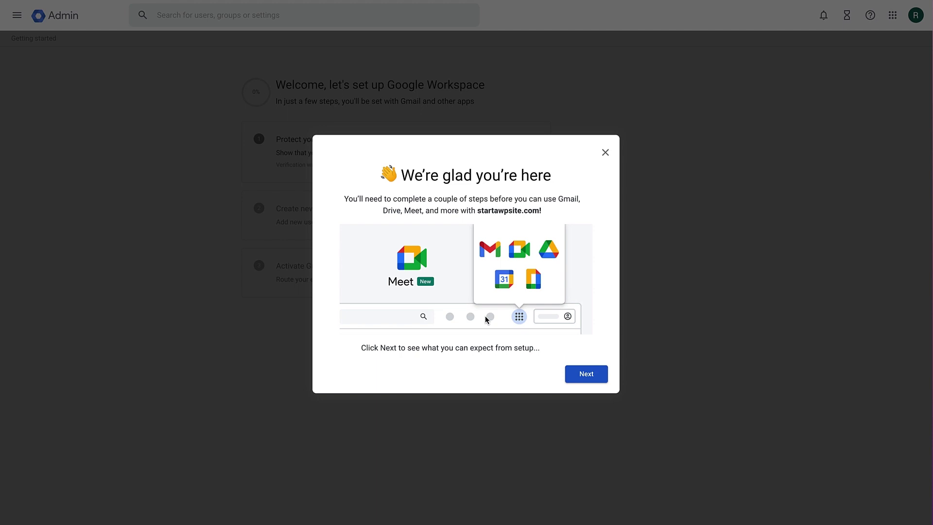
pyautogui.click(579, 374)
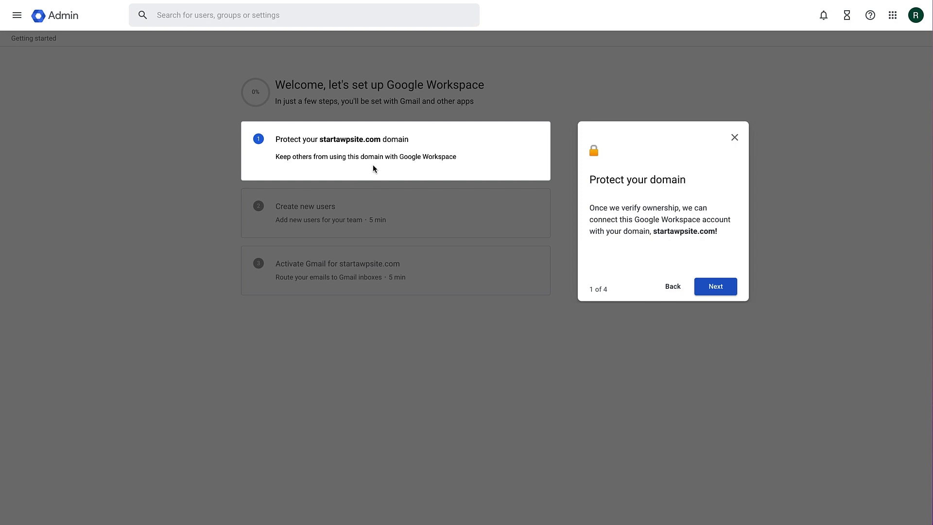
pyautogui.click(714, 292)
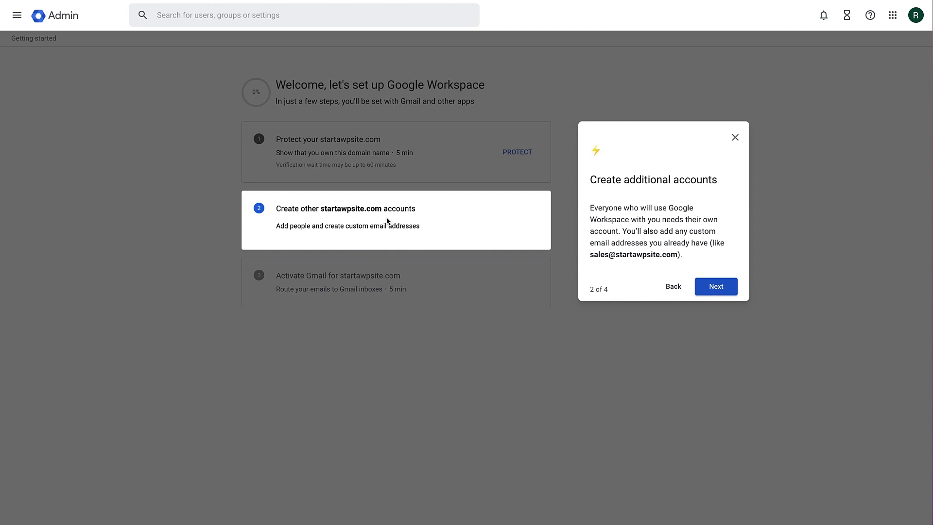
pyautogui.click(716, 289)
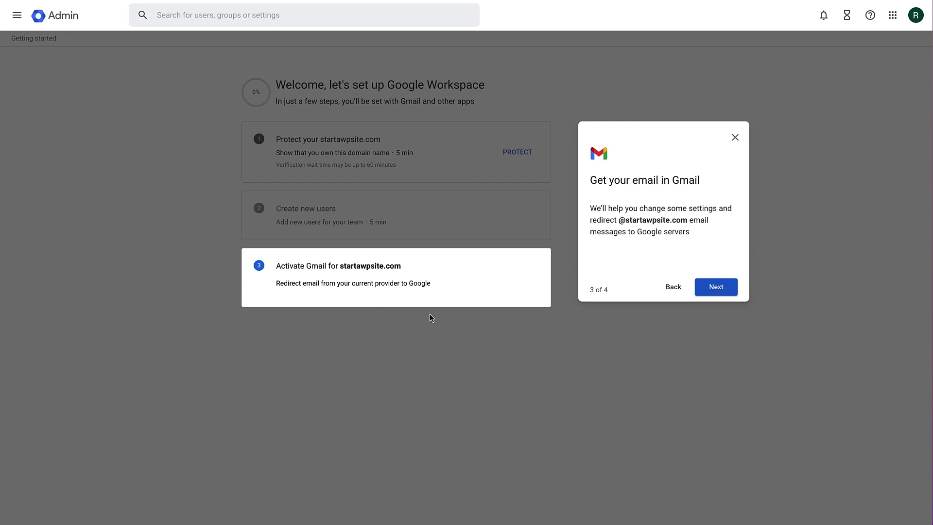
pyautogui.click(510, 334)
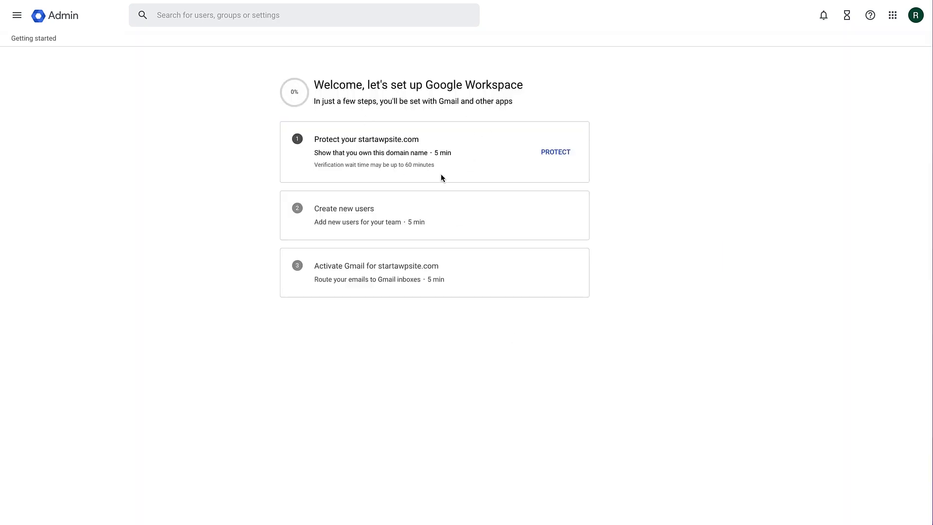
# Step: Launch Protect for startawpsite.com and confirm being ready to protect the domain
pyautogui.click(555, 153)
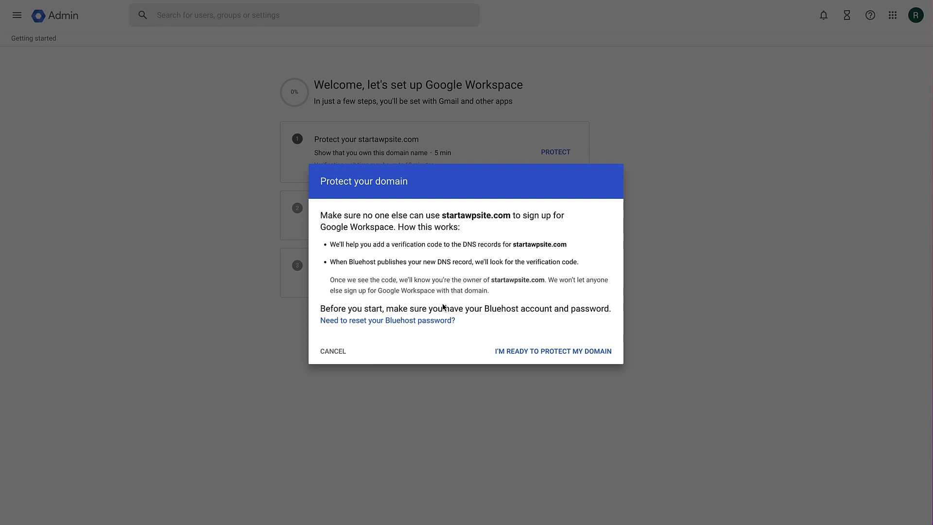
pyautogui.click(534, 355)
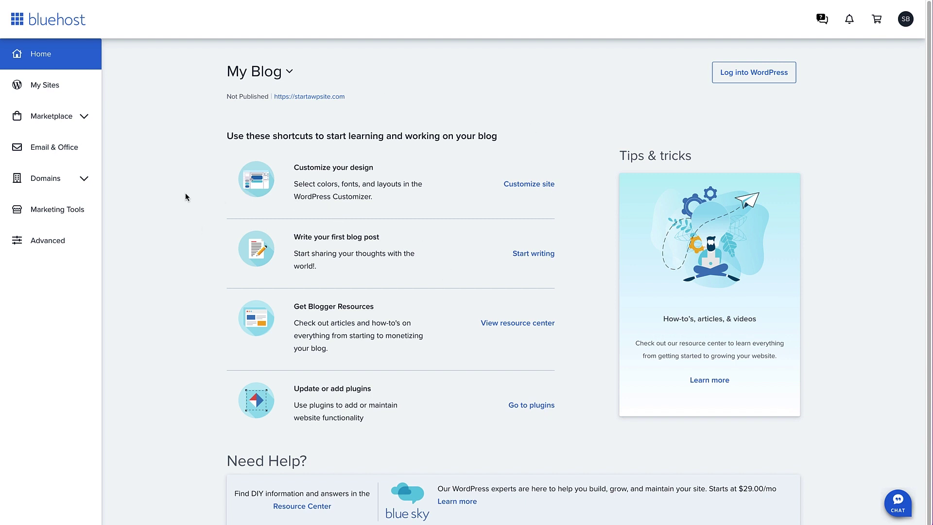
# Step: In Bluehost, go to Domains > My Domains, manage startawpsite.com, and view its DNS records
pyautogui.click(65, 182)
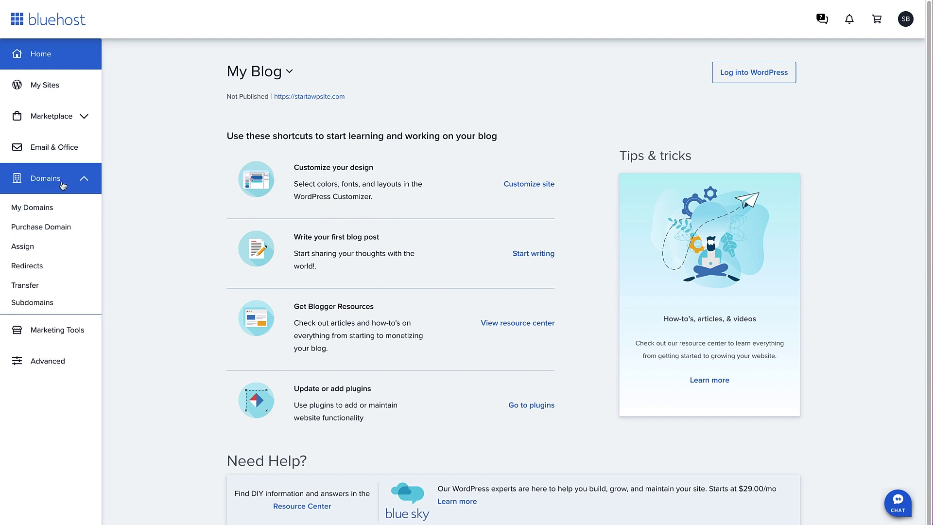
pyautogui.click(41, 212)
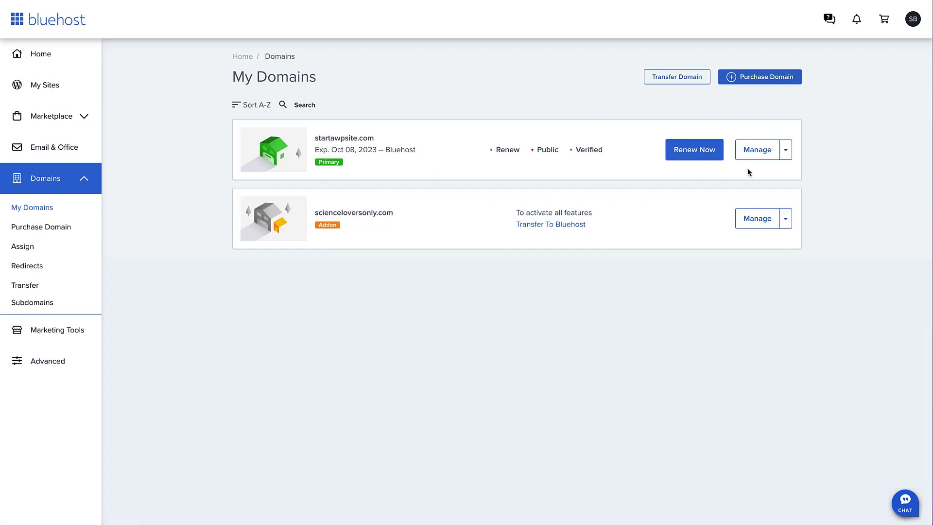
pyautogui.click(759, 152)
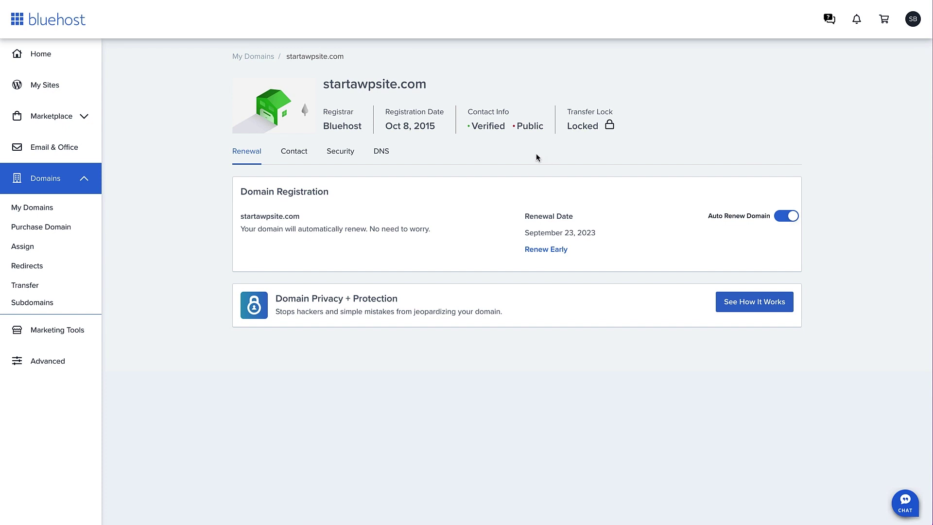
pyautogui.click(382, 152)
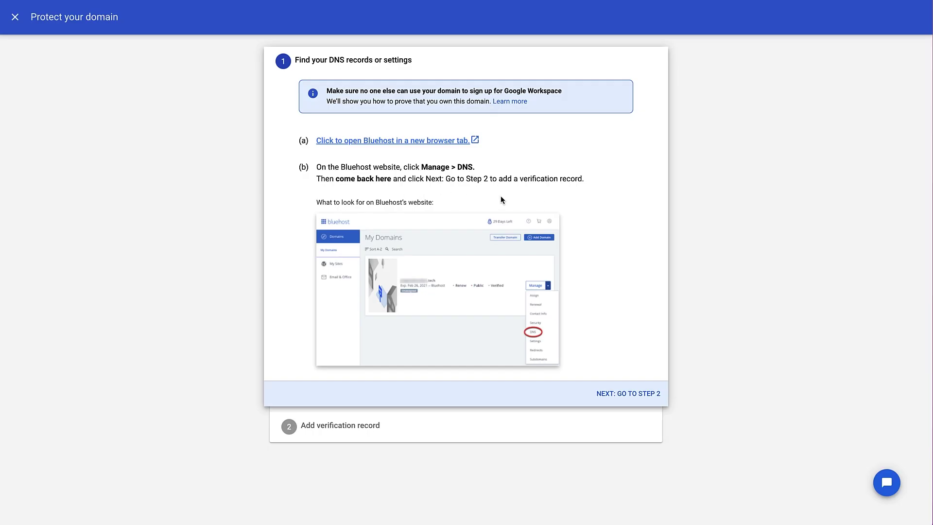
# Step: Advance Google's setup guide to step 2 and copy the TXT verification code
pyautogui.click(615, 397)
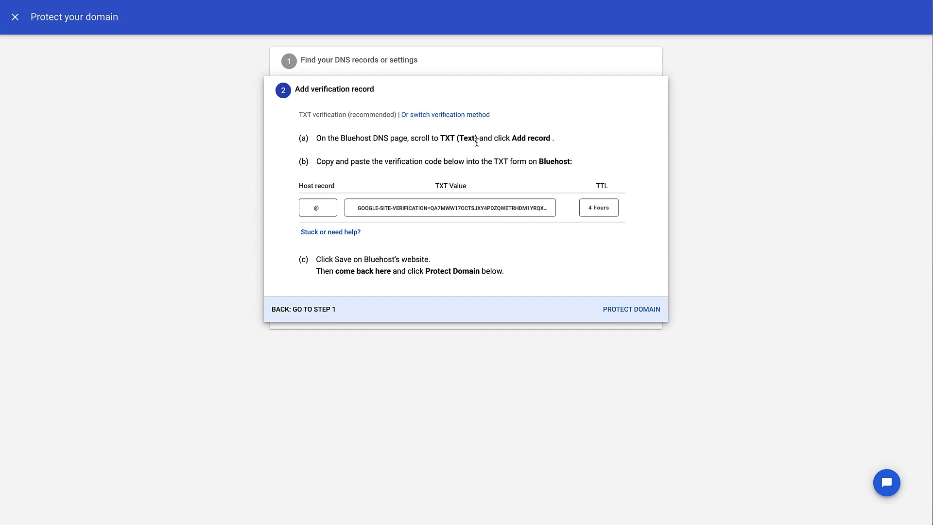
pyautogui.click(455, 214)
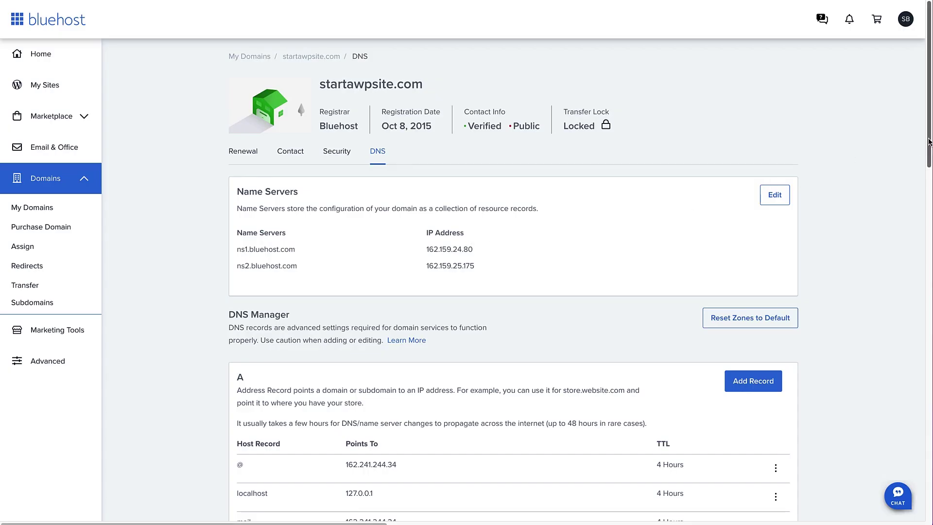
# Step: Start a new TXT record for startawpsite.com in Bluehost with @ as the host record
pyautogui.moveTo(930, 118); pyautogui.dragTo(912, 466)
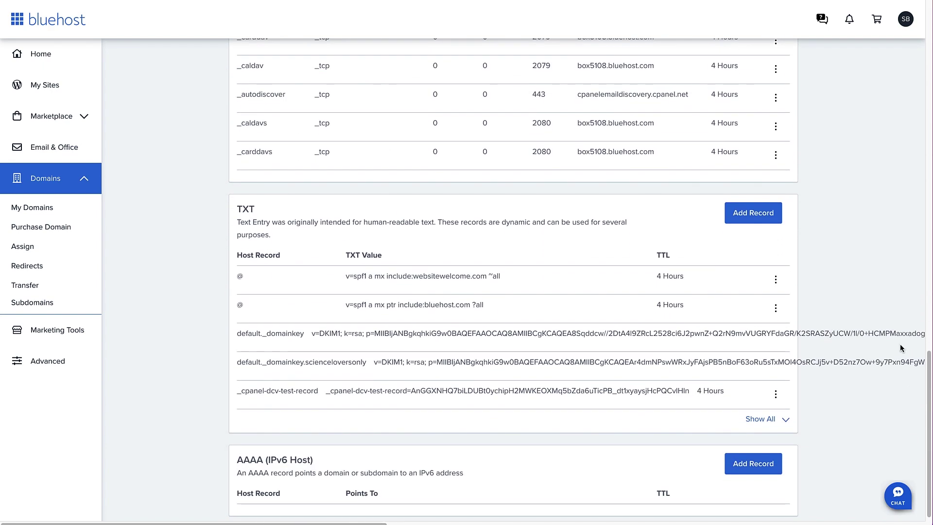
pyautogui.click(754, 216)
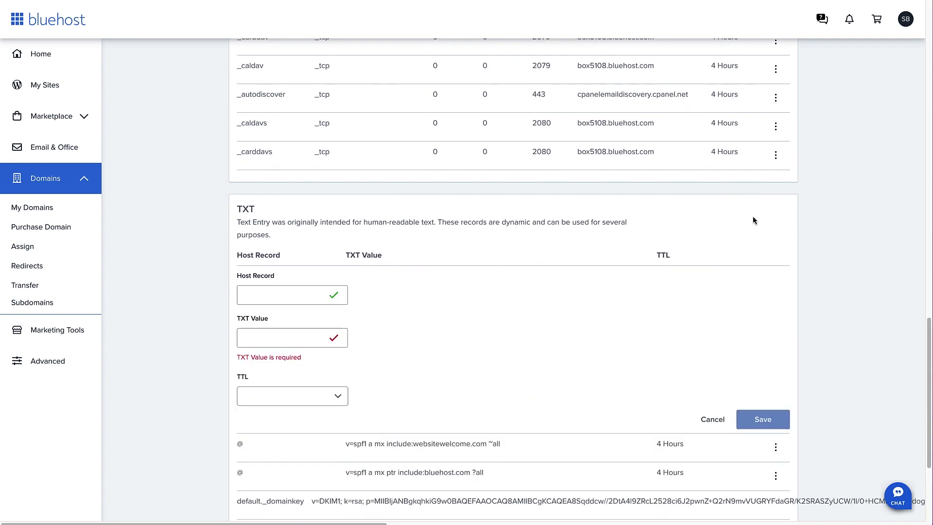
pyautogui.click(269, 297)
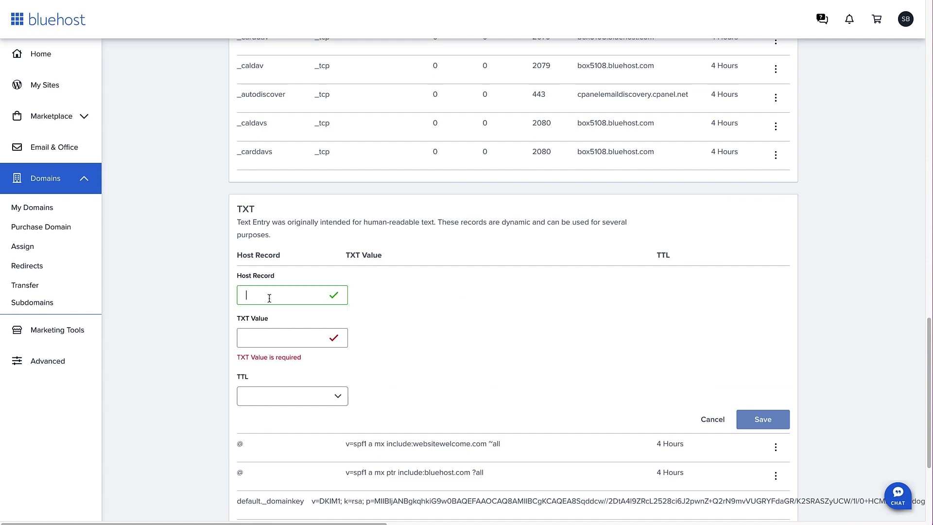
pyautogui.write('@')
pyautogui.click(268, 342)
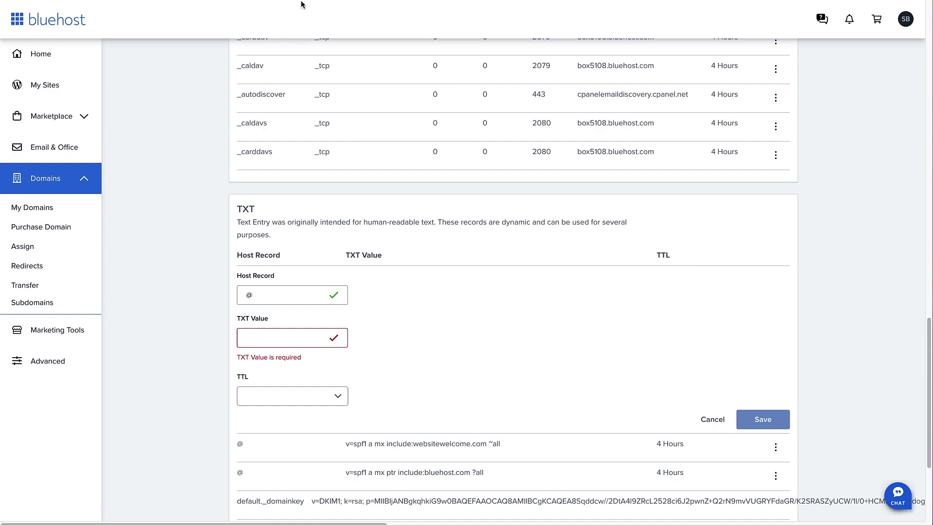
pyautogui.hotkey('alt', 'Tab')
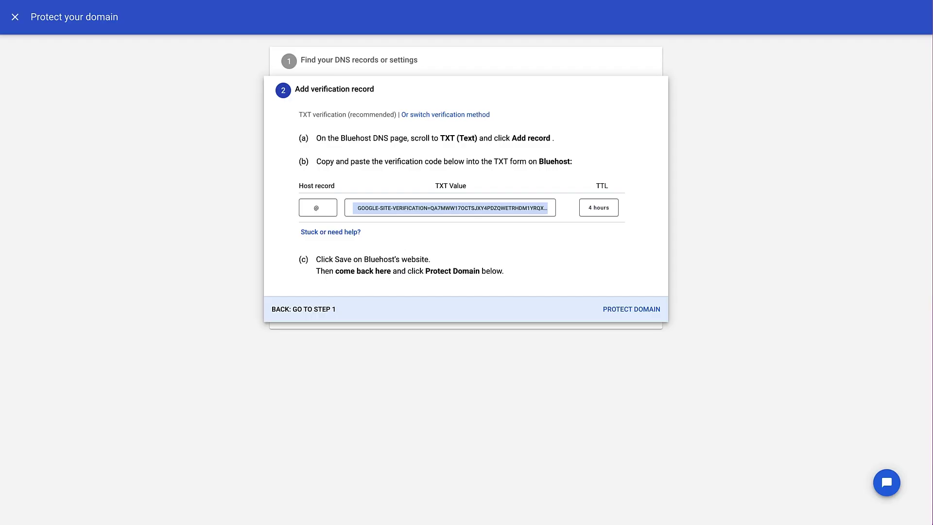
# Step: Copy Google's TXT verification code again and return to the Bluehost TXT form
pyautogui.click(431, 210)
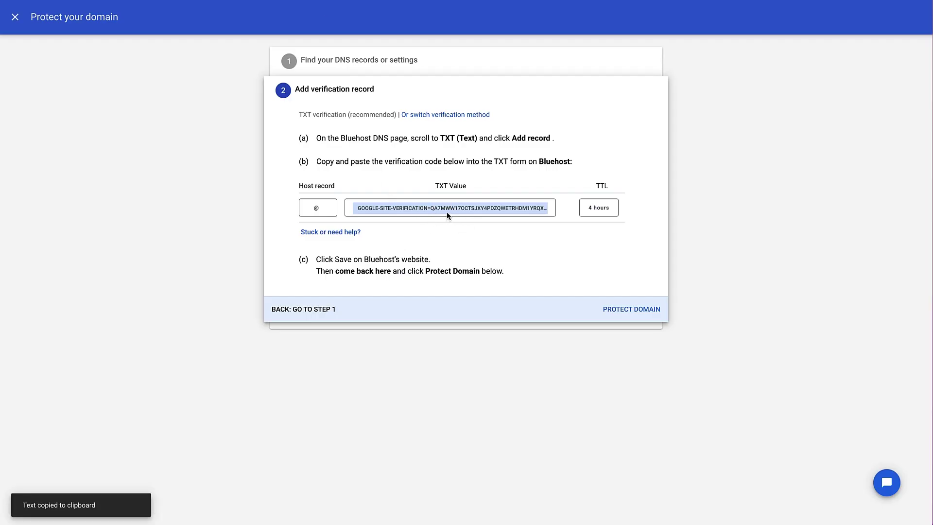
pyautogui.hotkey('alt', 'Tab')
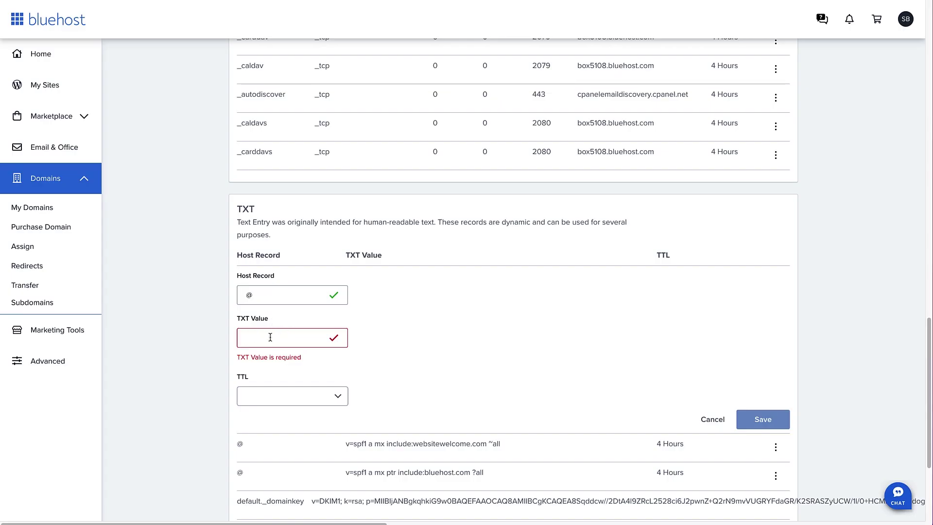
# Step: Paste the verification code as the TXT Value, set TTL to 4 Hours (min), and save
pyautogui.hotkey('ctrl', 'v')
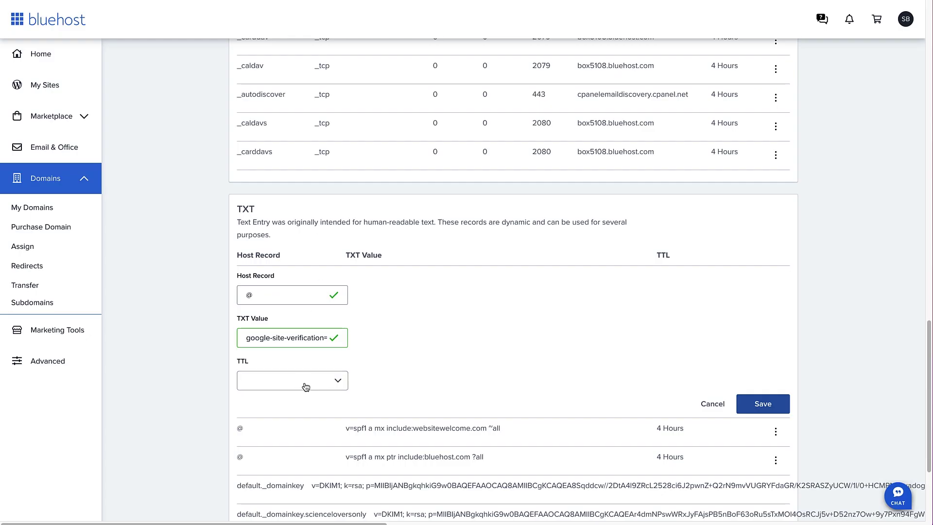
pyautogui.click(340, 384)
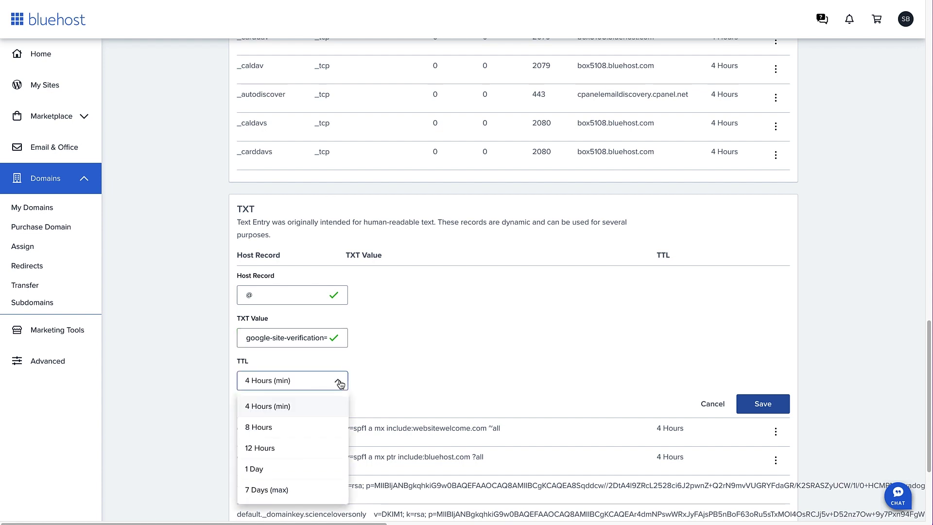
pyautogui.click(306, 406)
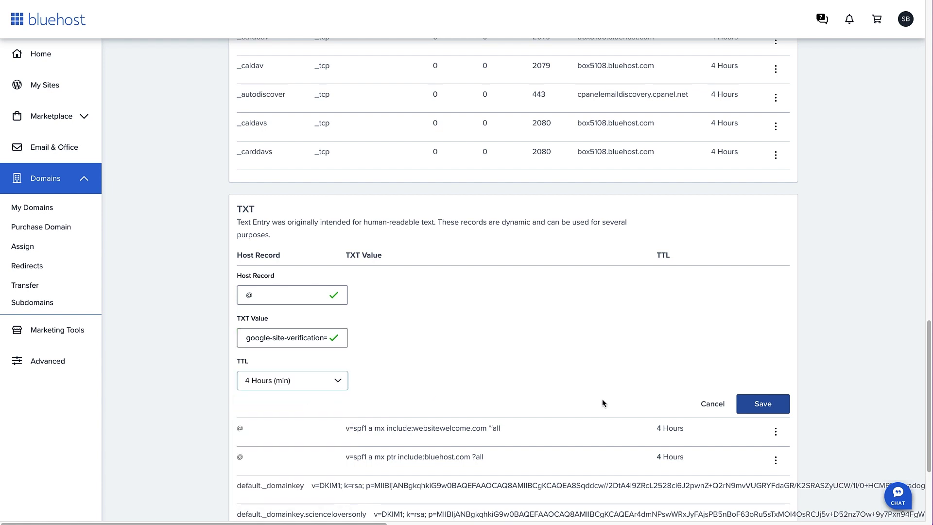
pyautogui.click(758, 405)
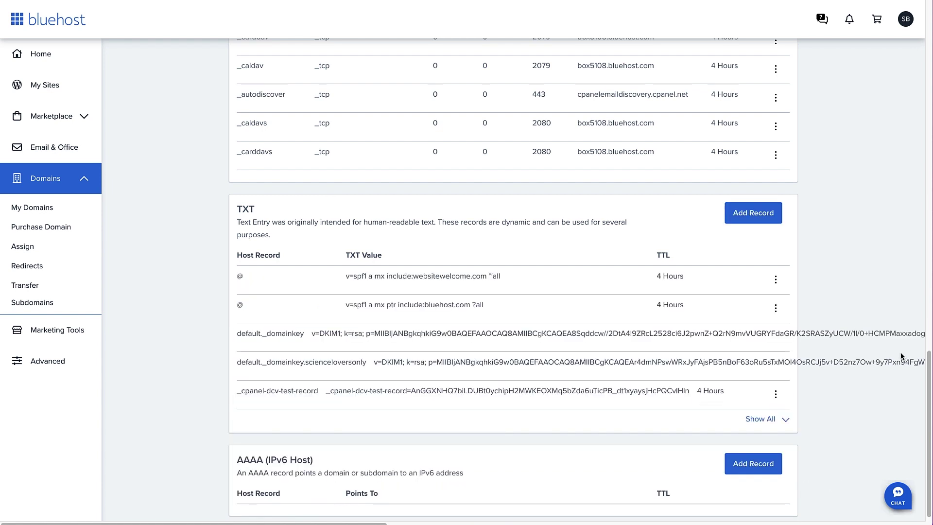
pyautogui.scroll(2, 930, 369)
pyautogui.scroll(20, 931, 369)
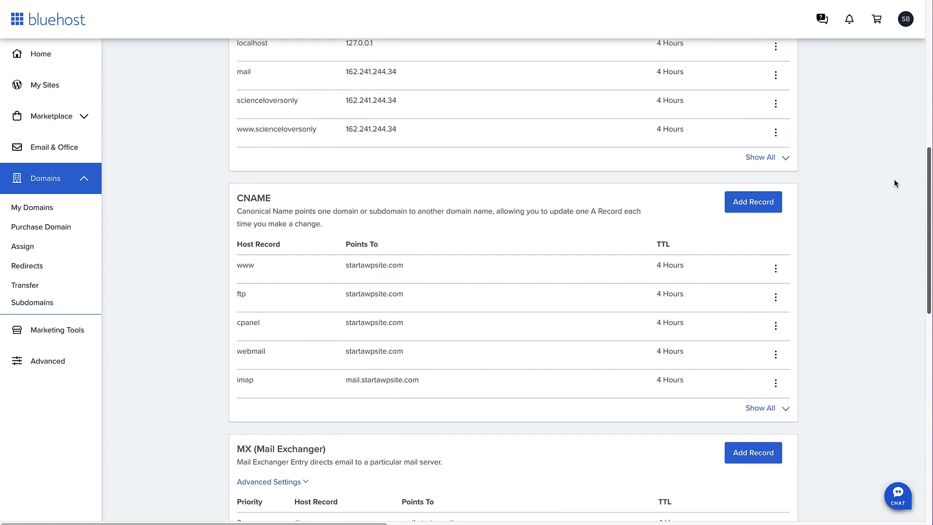
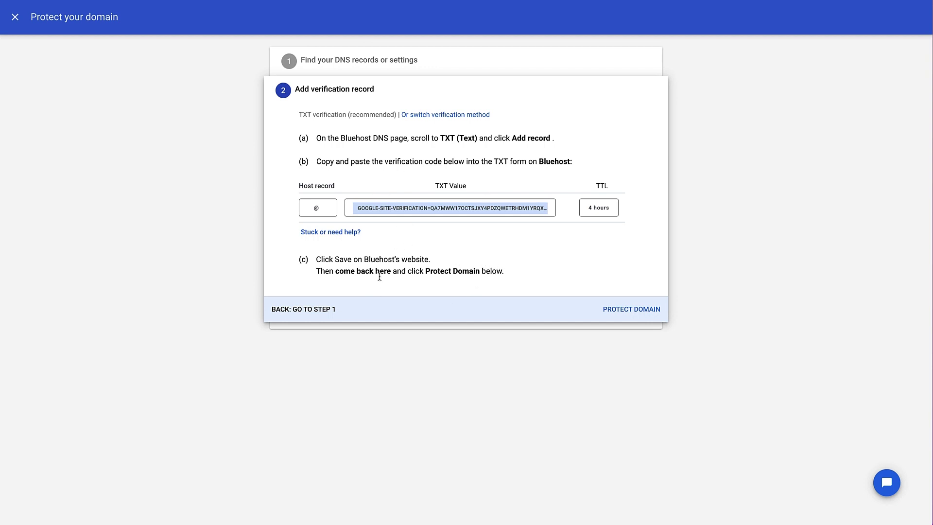
# Step: Run the TXT record check so startawpsite.com is marked protected
pyautogui.click(623, 314)
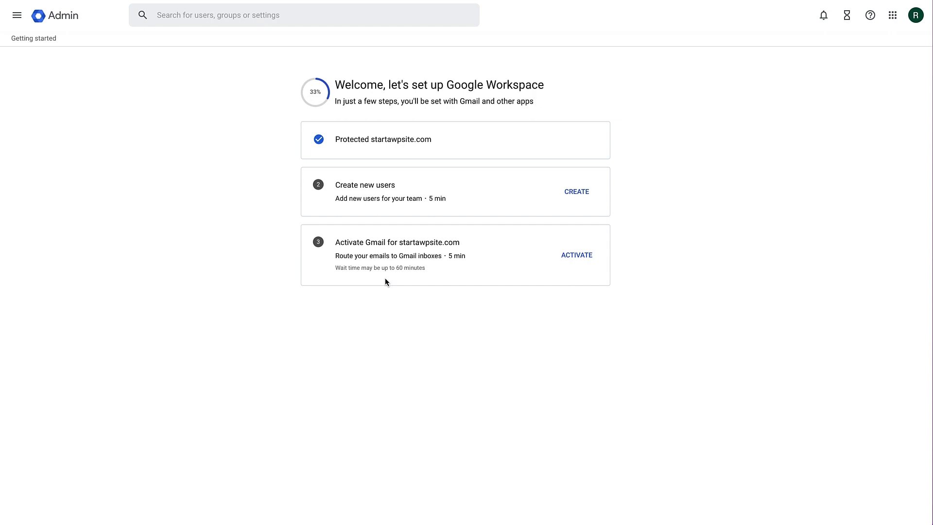
# Step: Start Gmail activation for startawpsite.com and confirm you are ready to activate
pyautogui.click(577, 258)
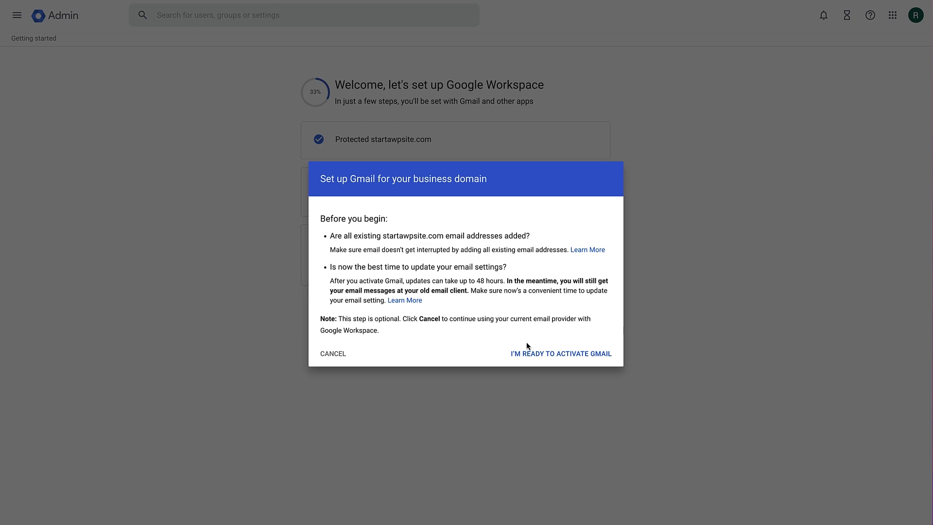
pyautogui.click(549, 358)
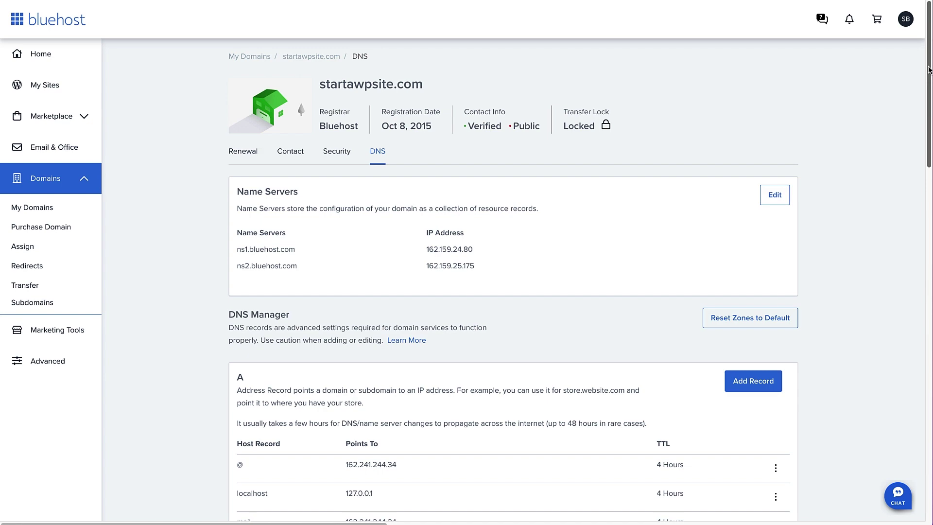
# Step: Advance the Google Activate Gmail instructions to the MX records step
pyautogui.moveTo(929, 70); pyautogui.dragTo(875, 296)
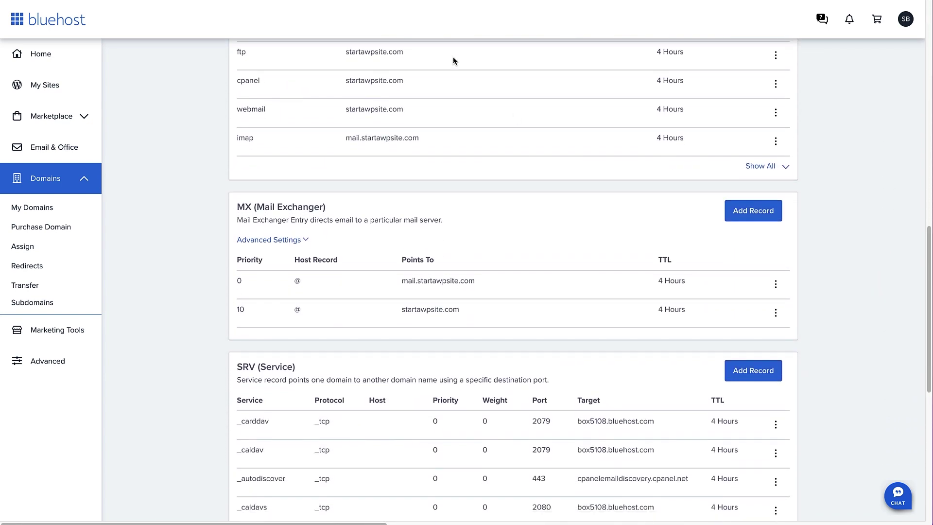
pyautogui.click(454, 2)
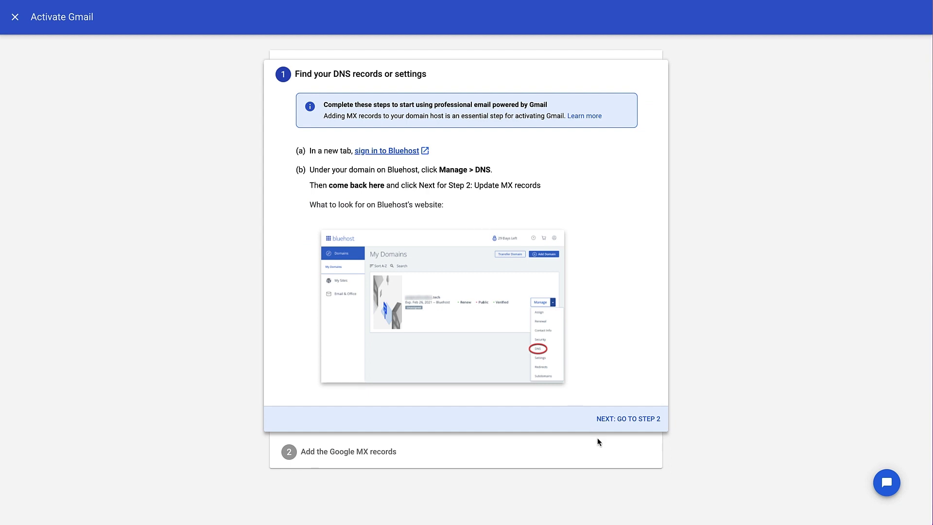
pyautogui.click(626, 422)
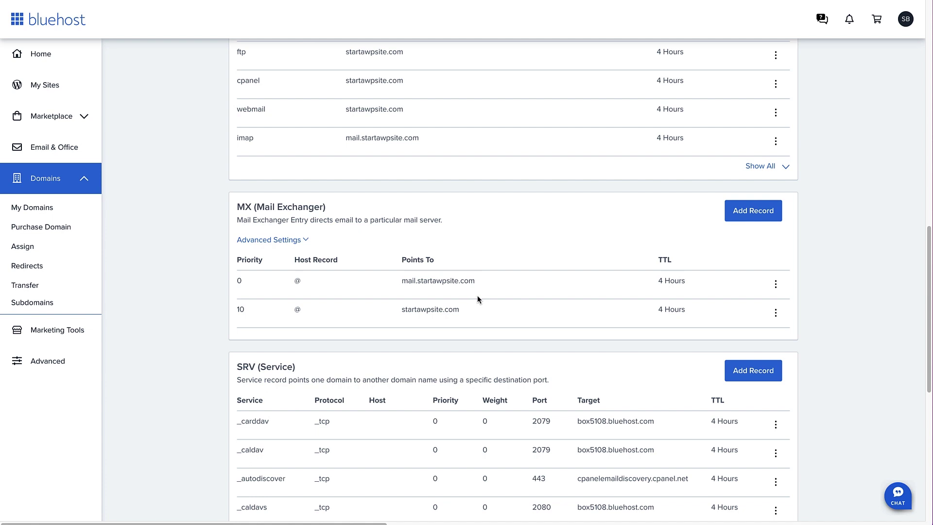
# Step: Remove Bluehost's priority 0 MX record for mail.startawpsite.com and start a new MX record
pyautogui.click(776, 284)
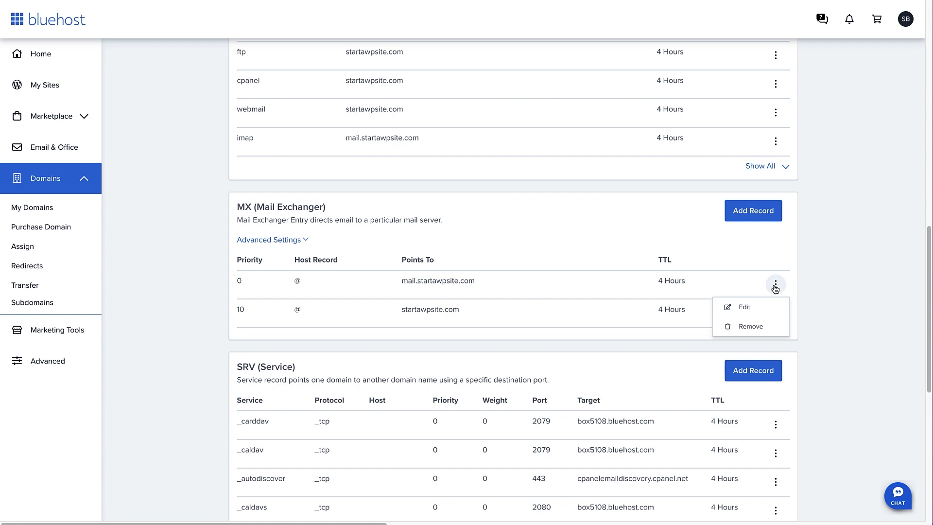
pyautogui.click(752, 327)
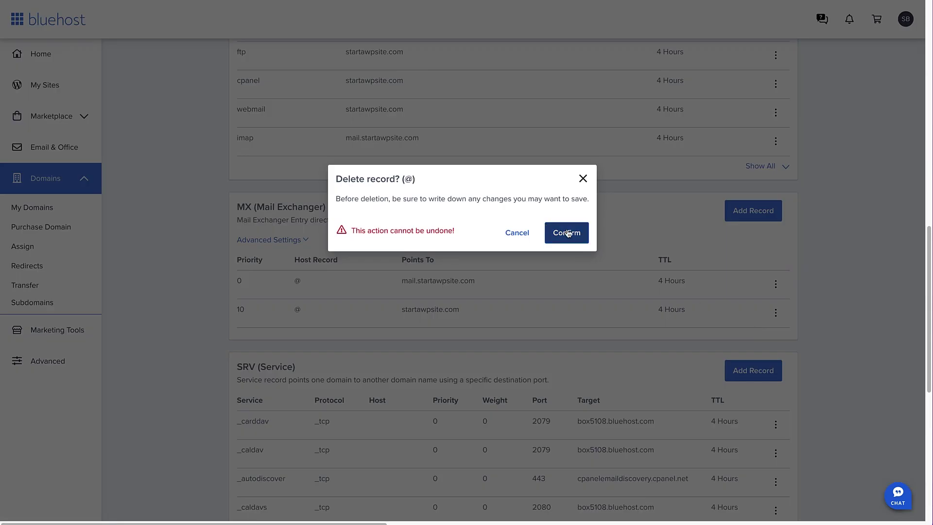
pyautogui.click(568, 234)
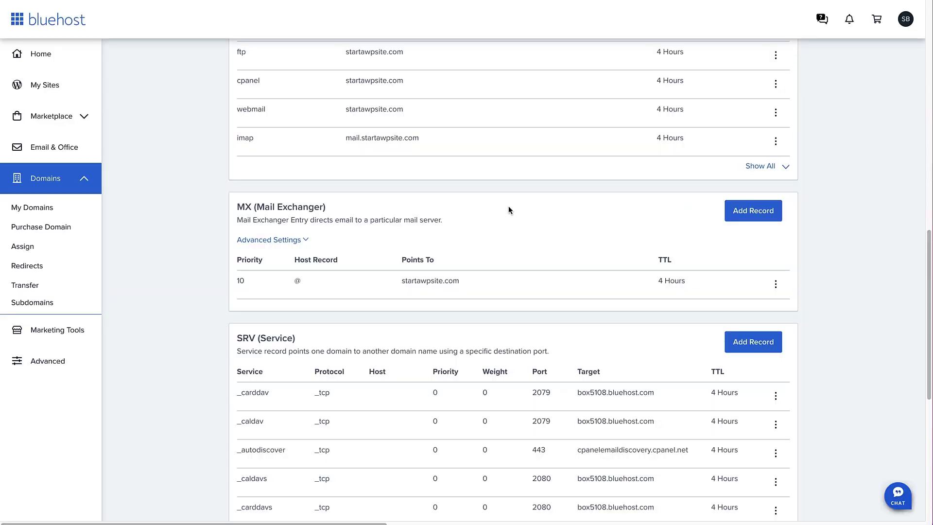
pyautogui.click(753, 211)
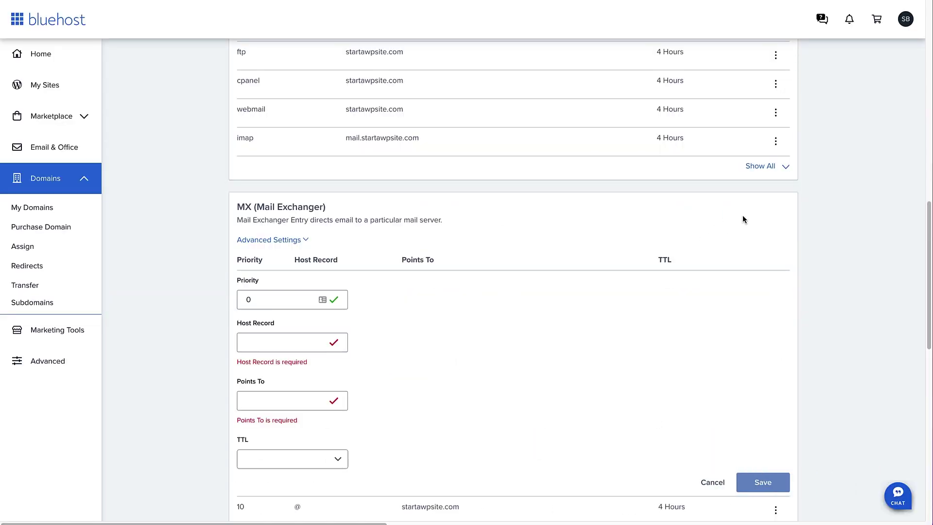
# Step: Add MX record @ → ASPMX.L.GOOGLE.COM with priority 1 and 4 Hours TTL
pyautogui.scroll(-2, 761, 255)
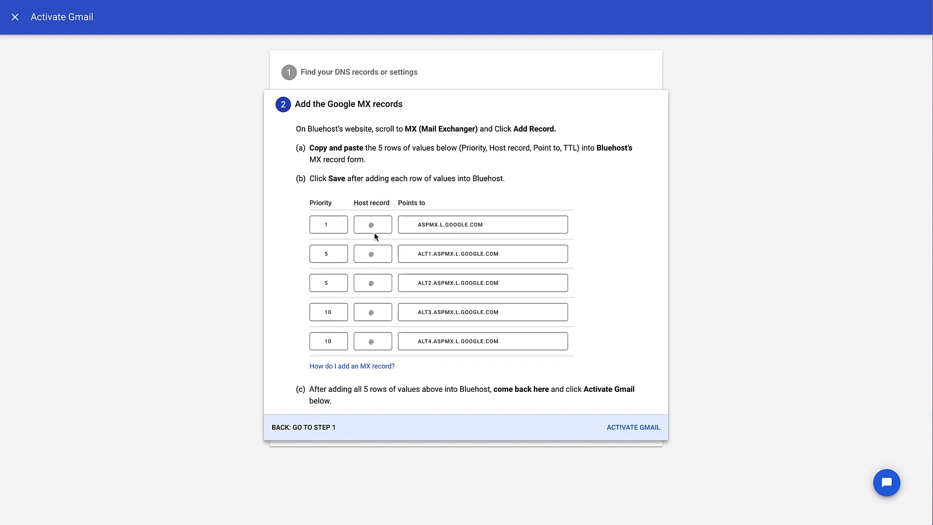
pyautogui.click(425, 225)
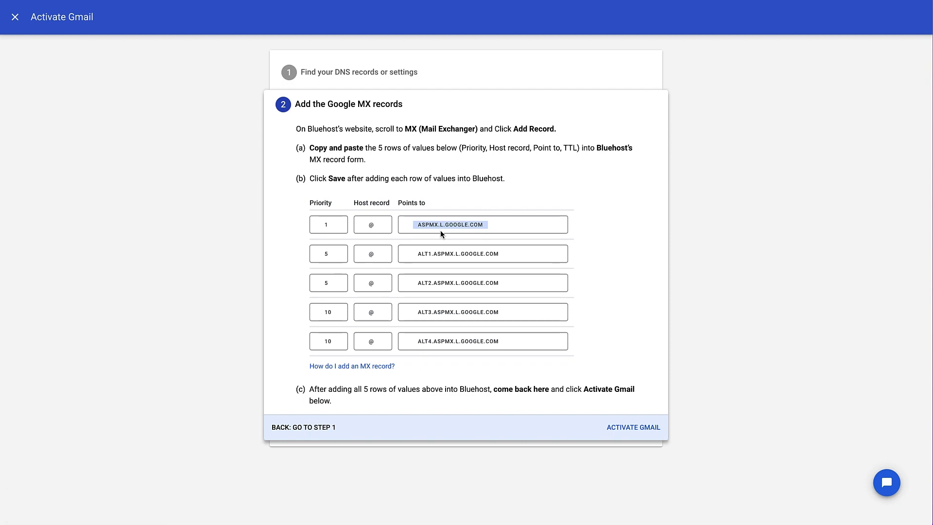
pyautogui.hotkey('alt', 'Tab')
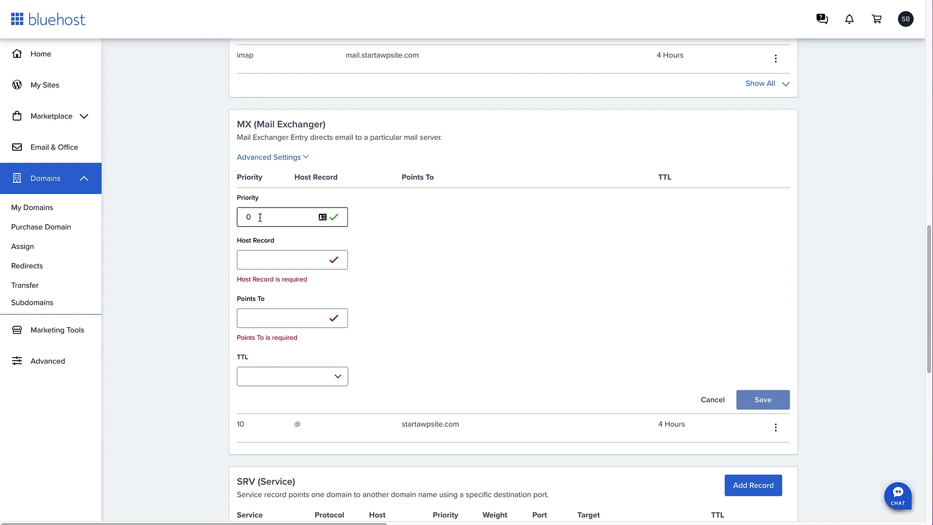
pyautogui.doubleClick(245, 218)
pyautogui.write('1')
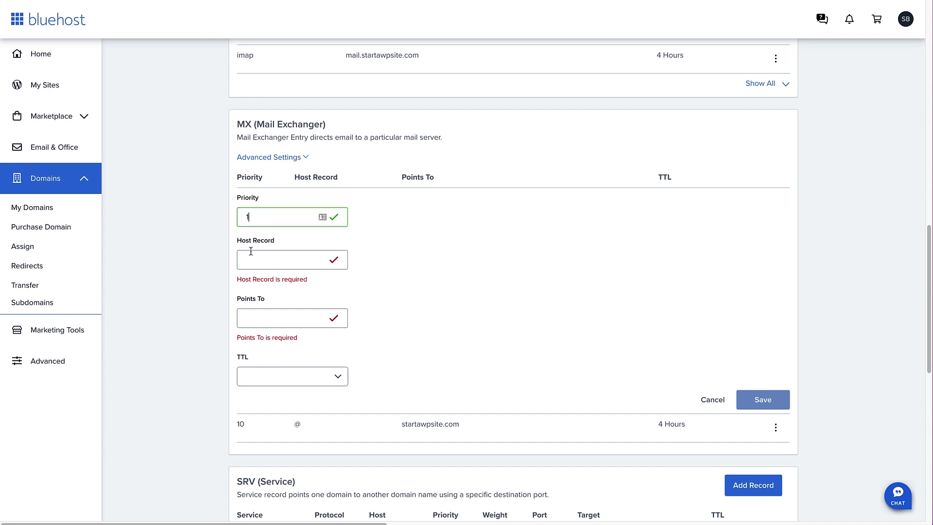
pyautogui.click(253, 260)
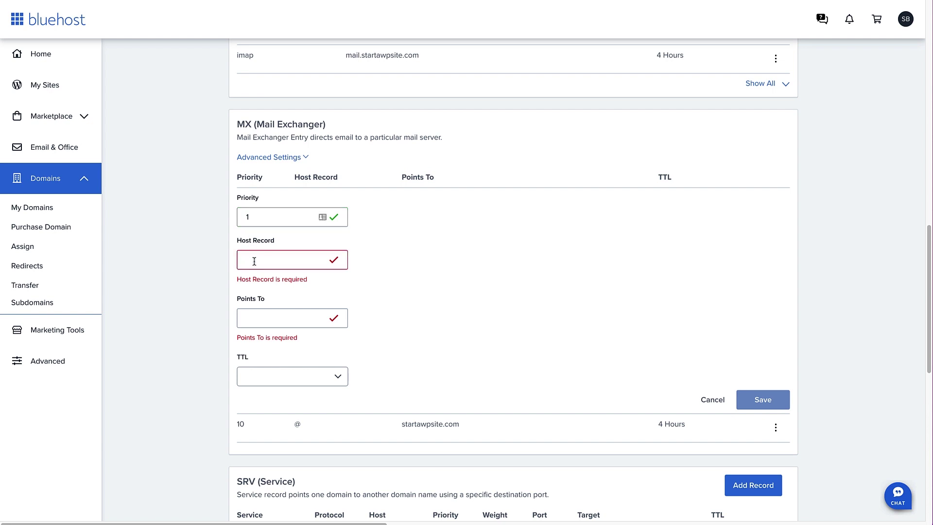
pyautogui.write('@')
pyautogui.click(260, 302)
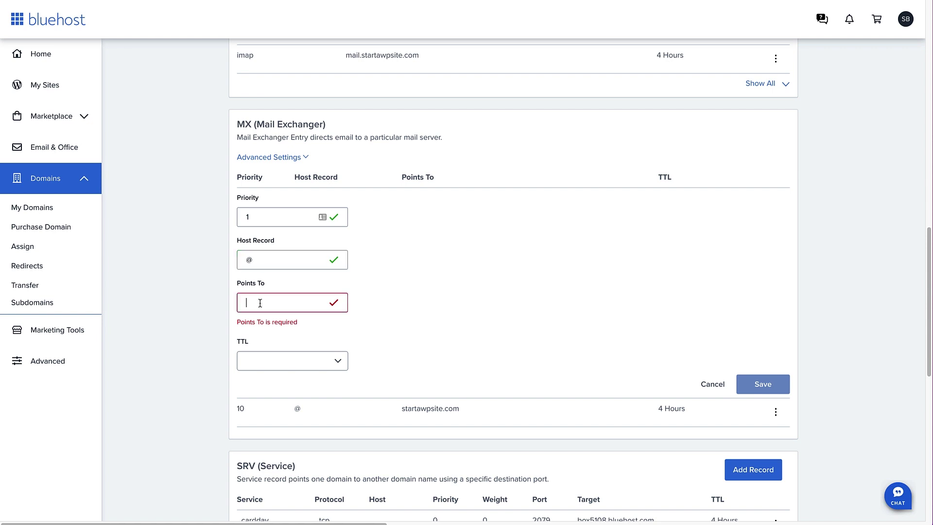
pyautogui.hotkey('ctrl', 'v')
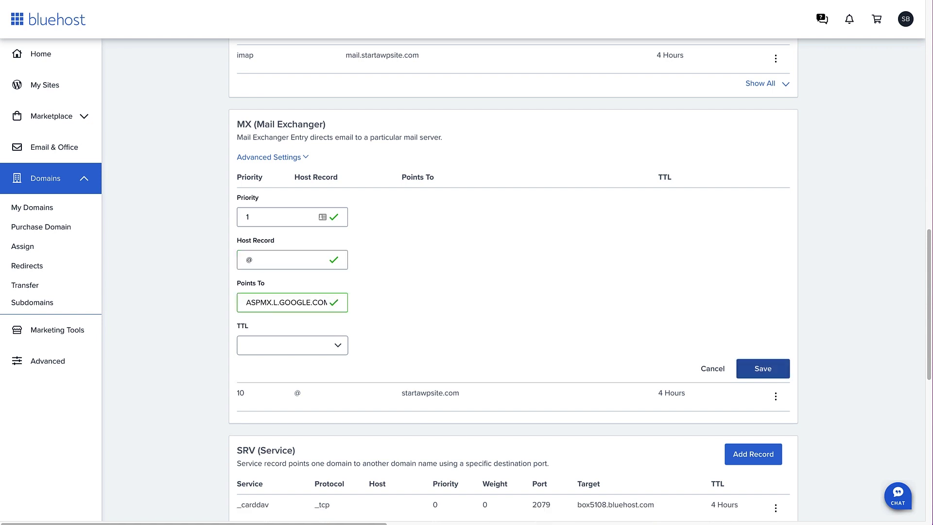
pyautogui.click(289, 346)
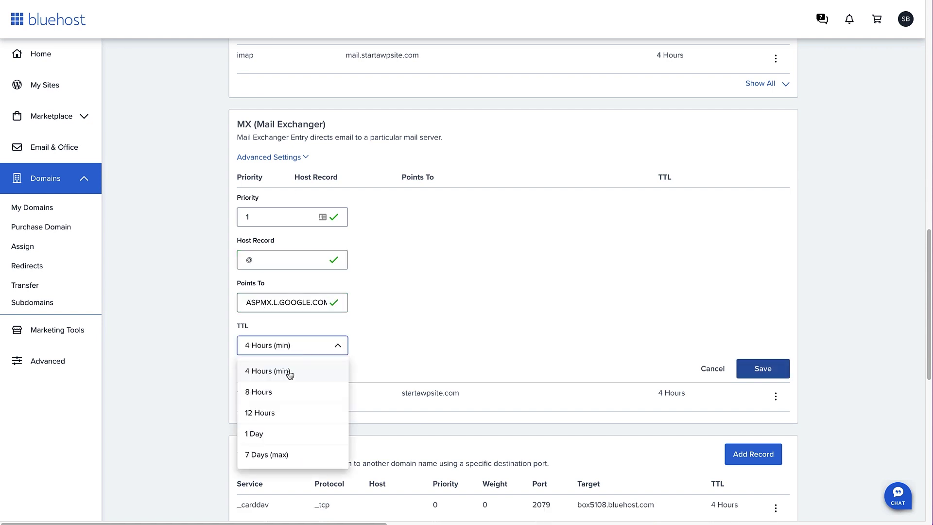
pyautogui.click(289, 372)
pyautogui.click(767, 374)
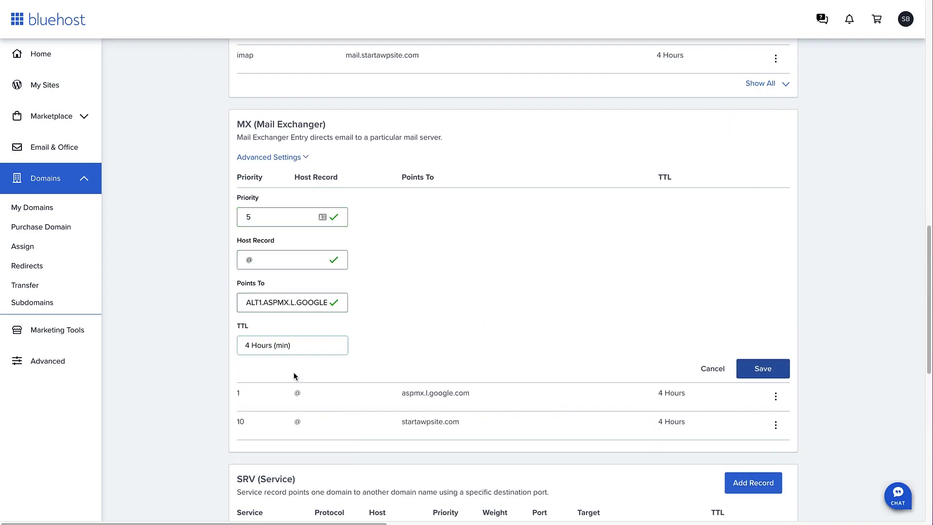
# Step: Add the ALT1 through ALT4 Google backup MX records with priorities 5, 5, 10, 10
pyautogui.click(763, 368)
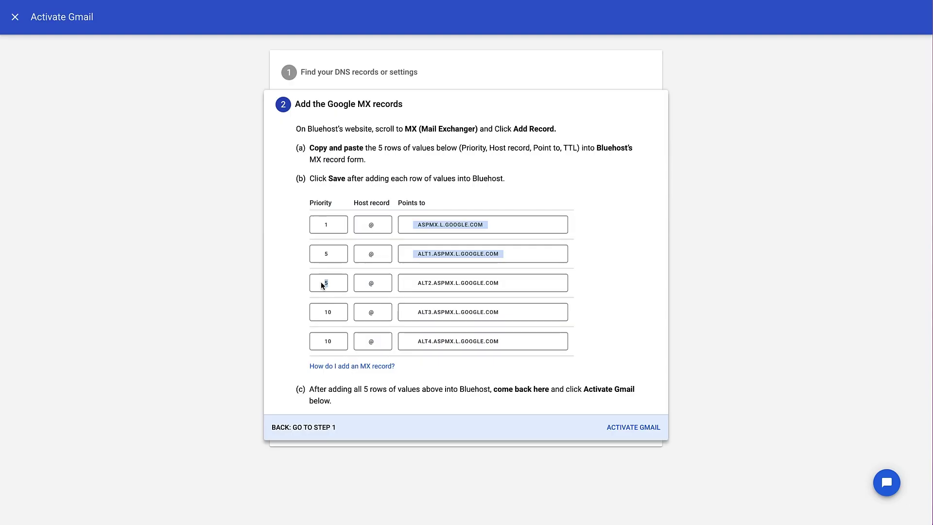
pyautogui.click(446, 284)
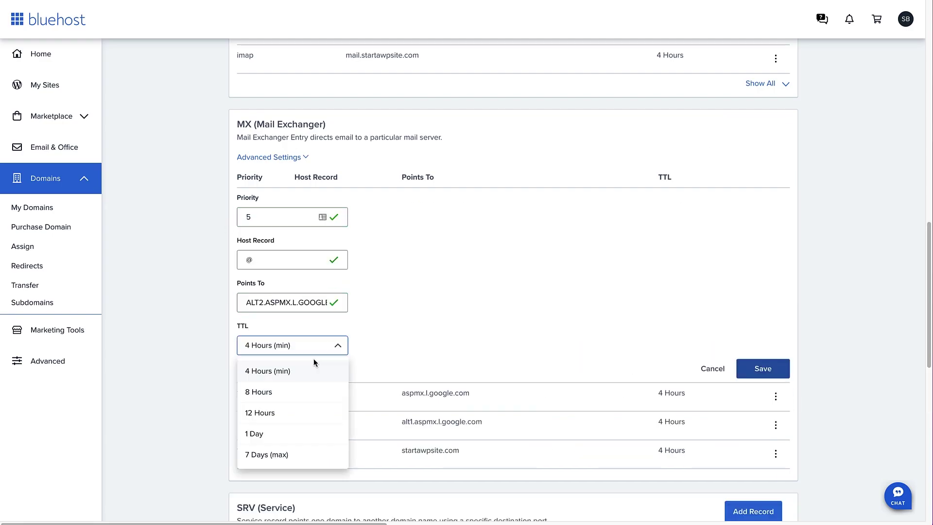
pyautogui.click(314, 362)
pyautogui.click(751, 374)
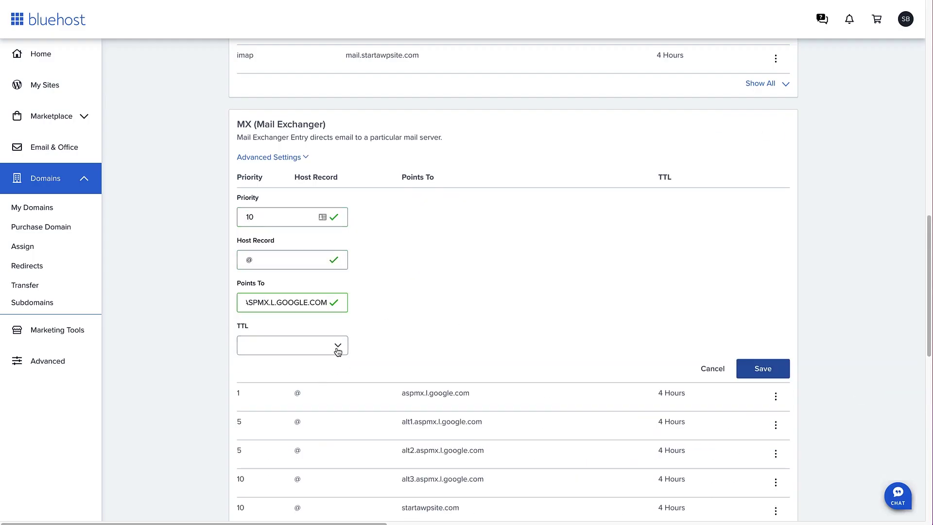
pyautogui.click(773, 378)
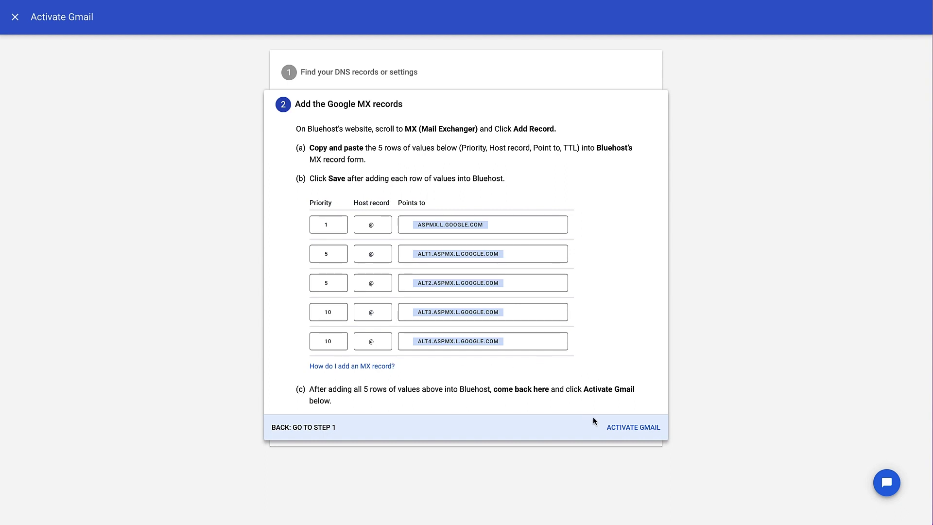
# Step: Have Google recheck the updated MX records and complete Gmail activation for startawpsite.com
pyautogui.click(621, 429)
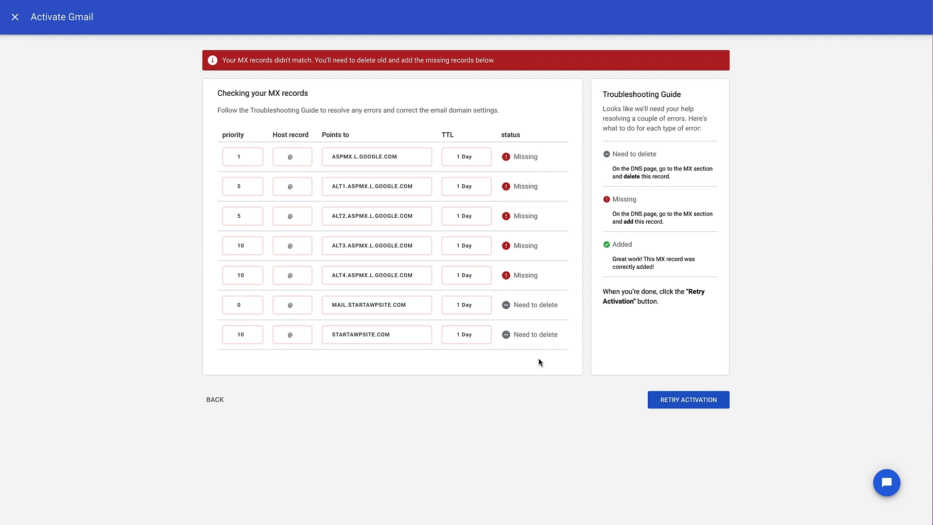
pyautogui.click(689, 400)
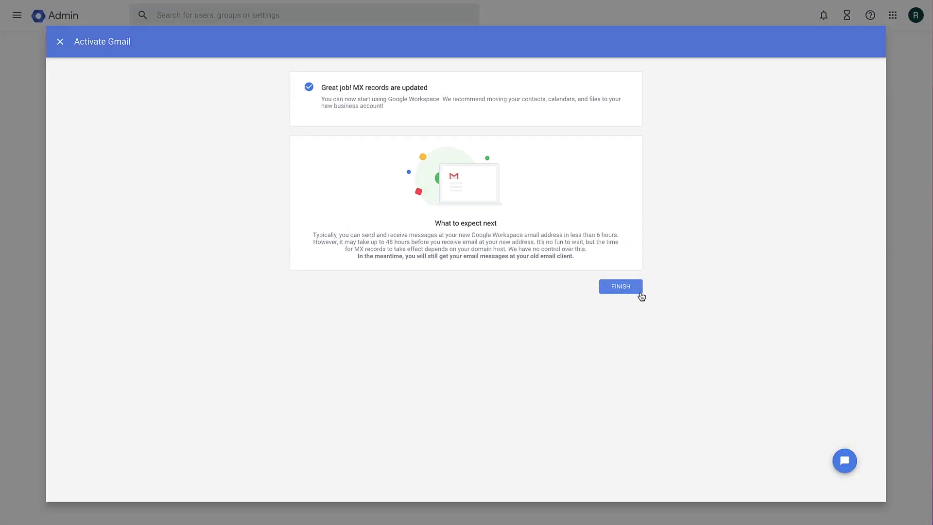
pyautogui.click(640, 293)
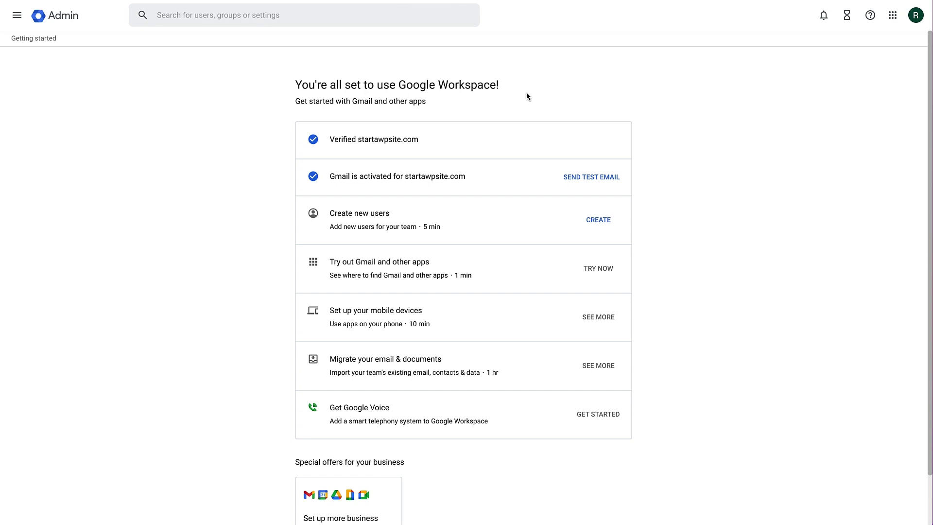
# Step: Send yourself the startawpsite.com test email and open it from the Gmail inbox
pyautogui.click(583, 179)
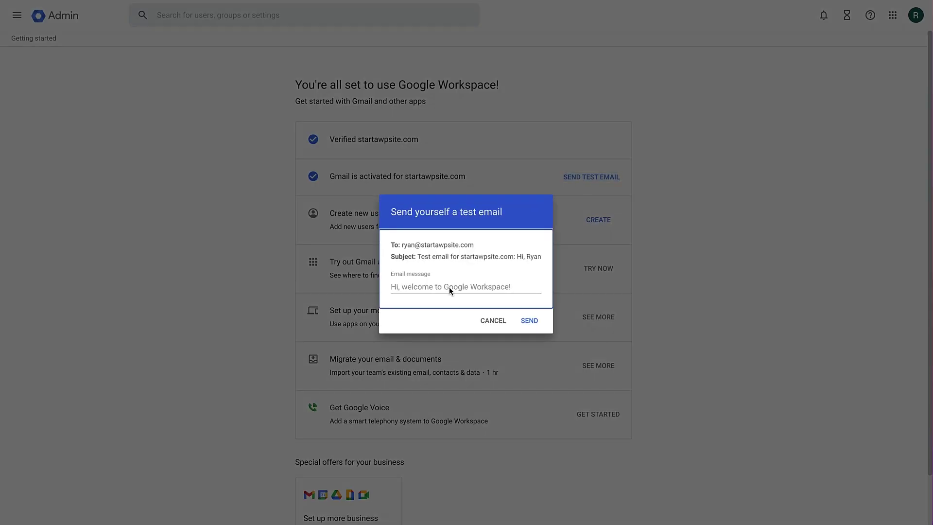
pyautogui.click(527, 321)
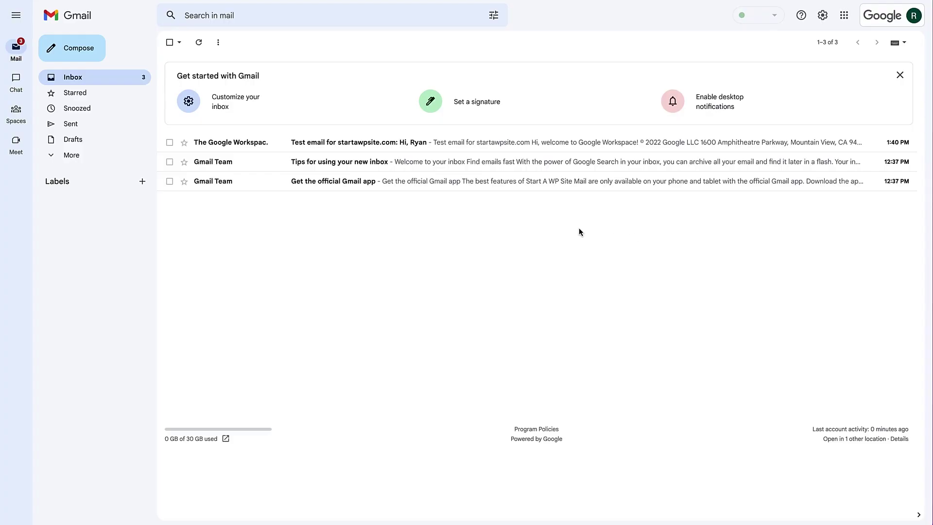
pyautogui.click(373, 144)
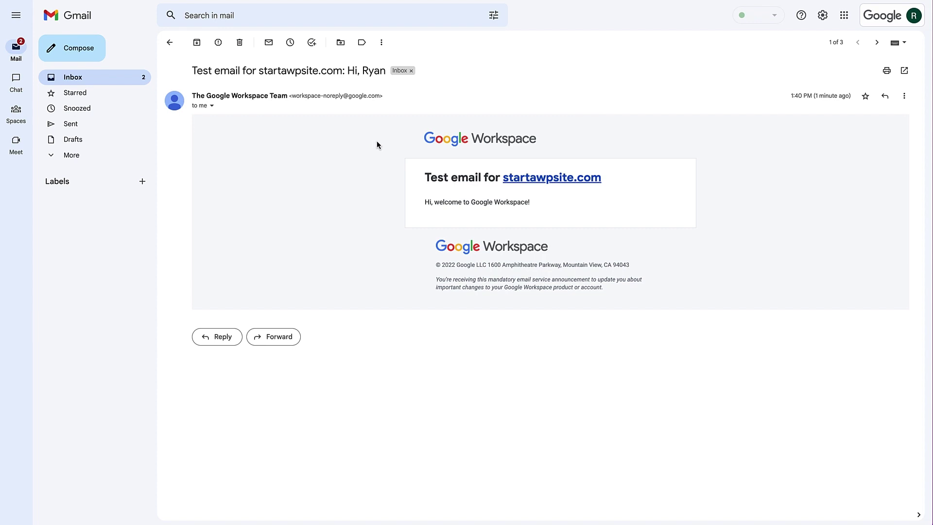